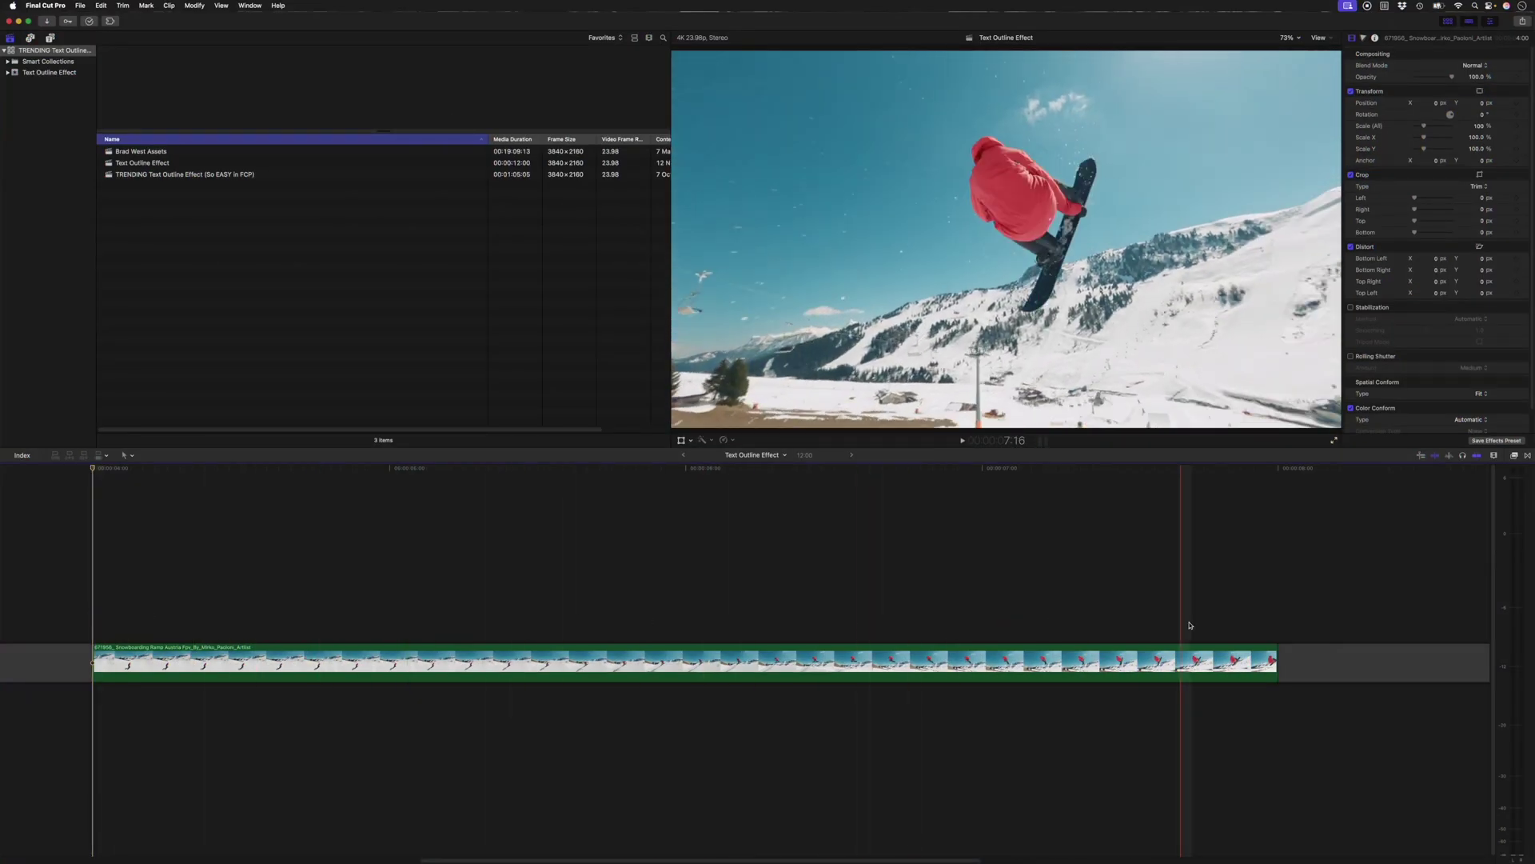
Add a Basic Title over the snowboard clip and trim it to end with the clip.
{"action": "key", "text": "l"}
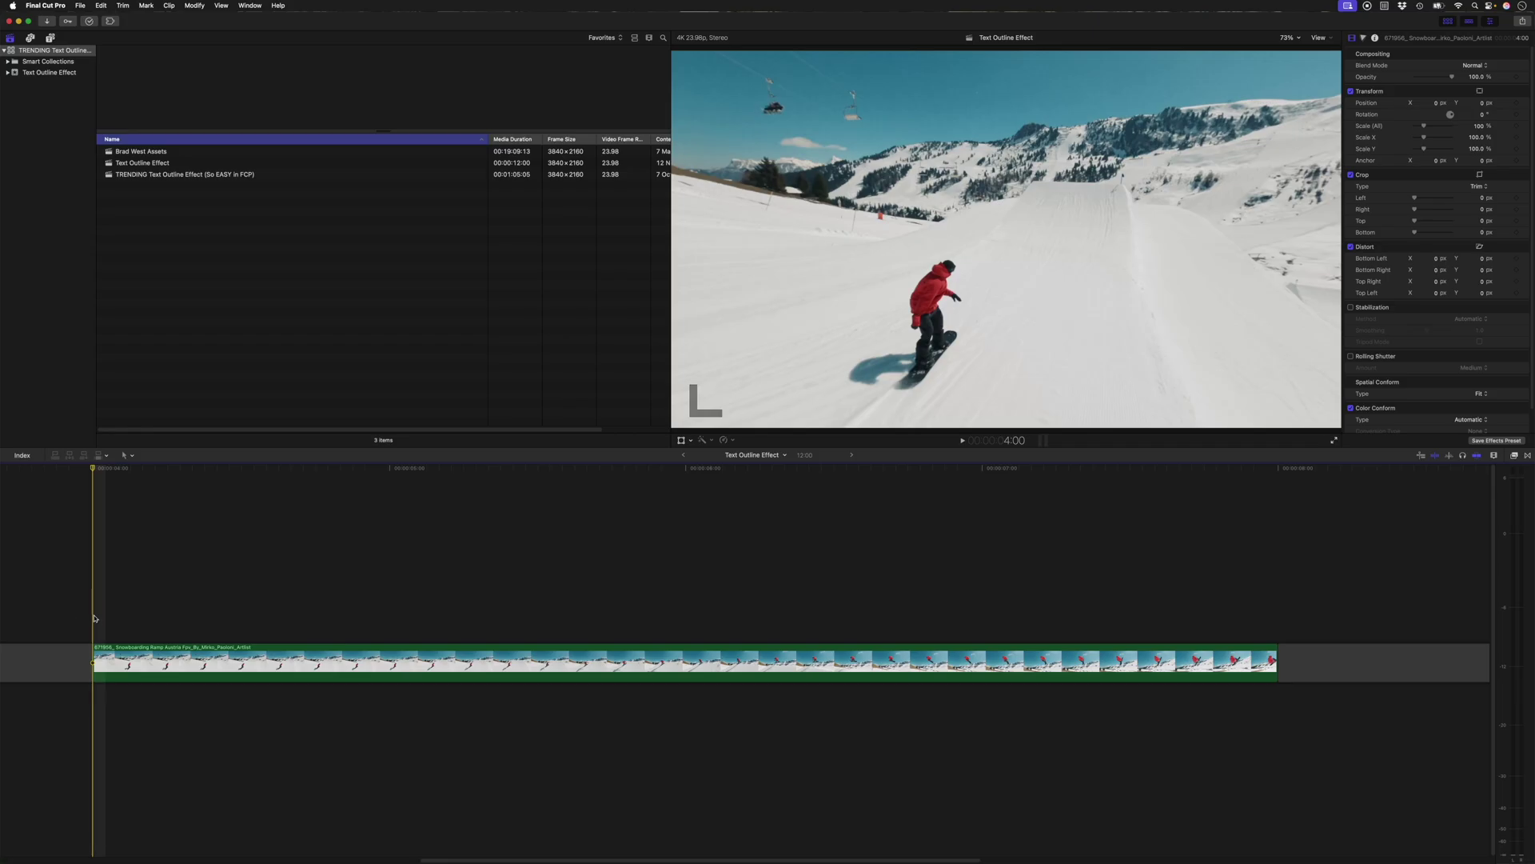
{"action": "key", "text": "ctrl+t"}
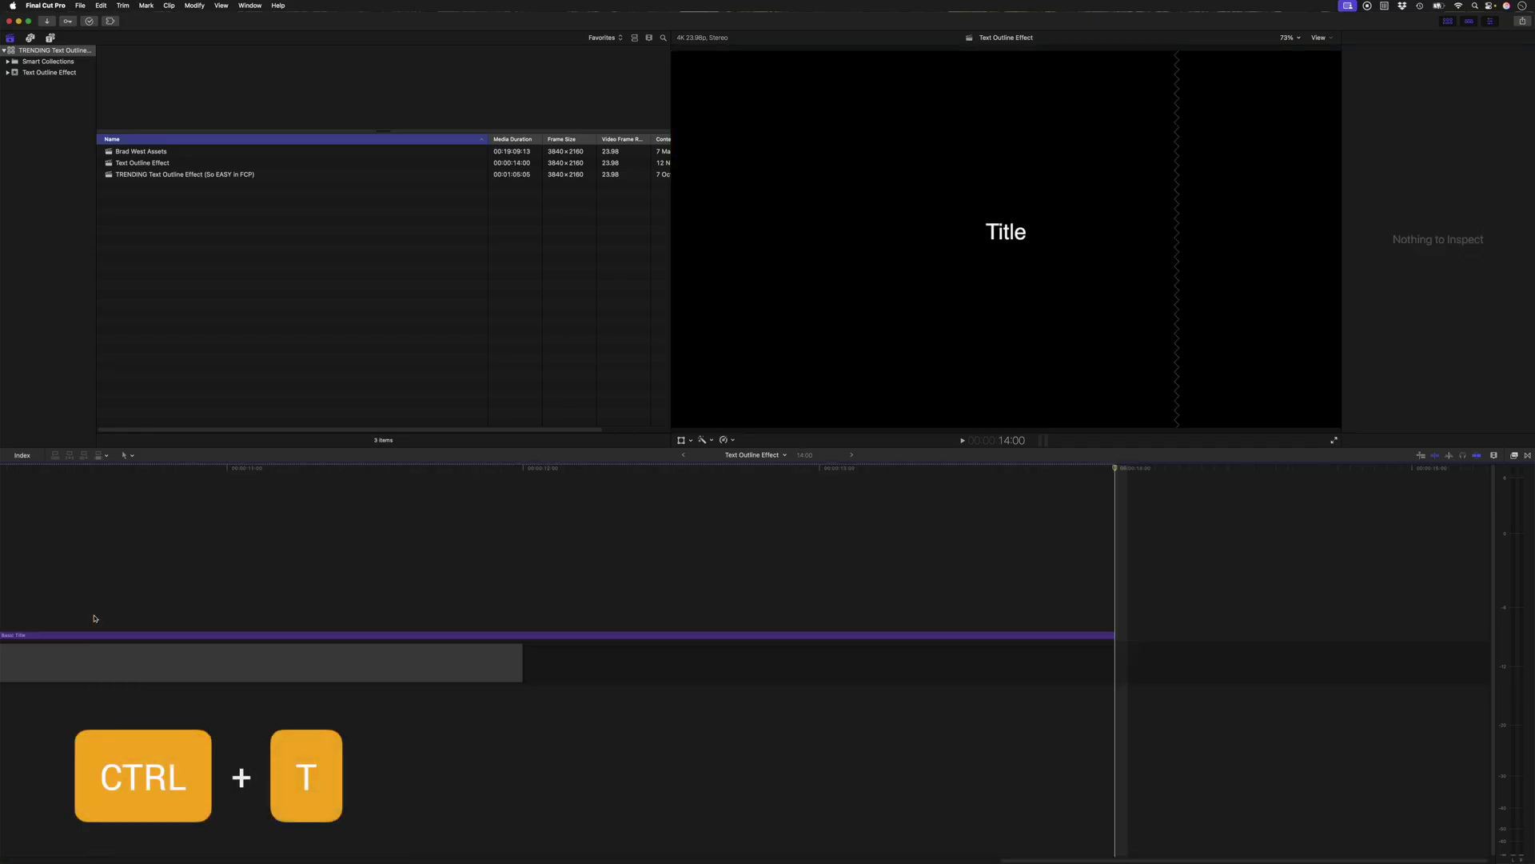
{"action": "scroll", "coordinate": [192, 615], "scroll_direction": "left", "scroll_amount": 5}
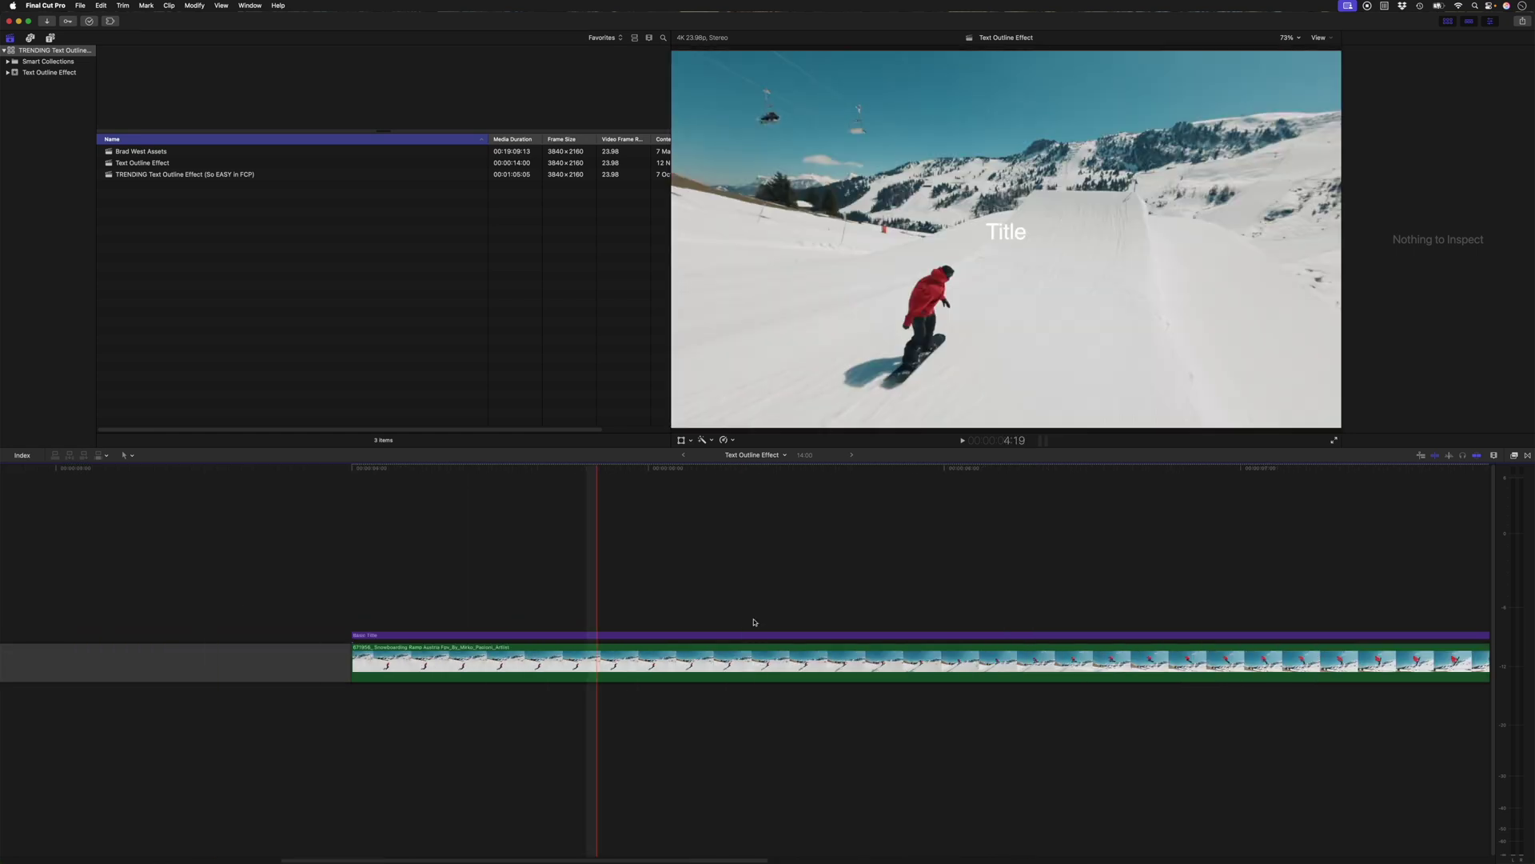
{"action": "scroll", "coordinate": [800, 620], "scroll_direction": "right", "scroll_amount": 10}
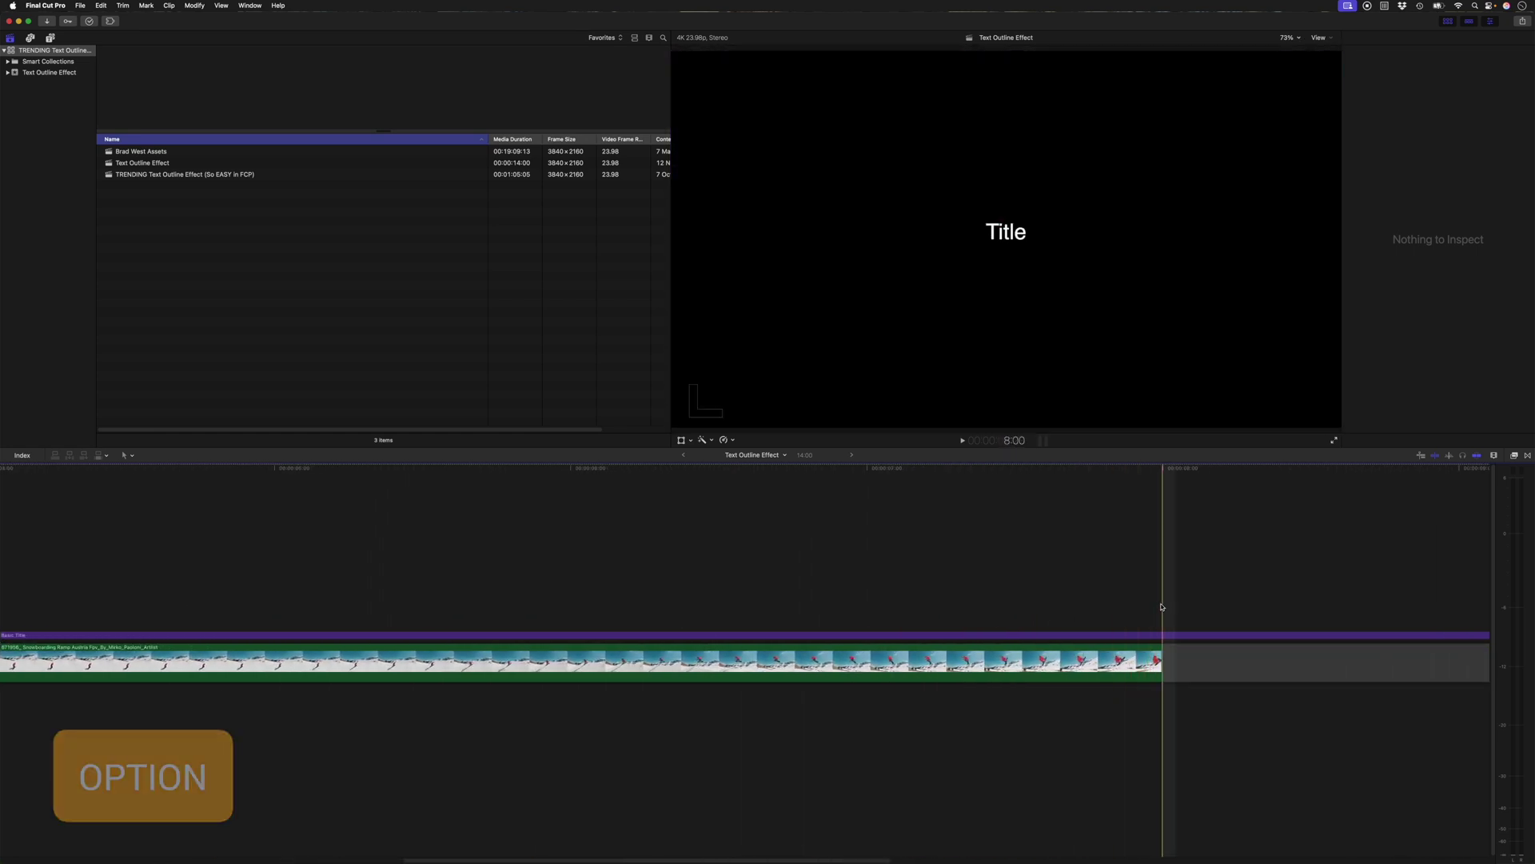
{"action": "key", "text": "alt+bracketright"}
{"action": "scroll", "coordinate": [416, 605], "scroll_direction": "left", "scroll_amount": 3}
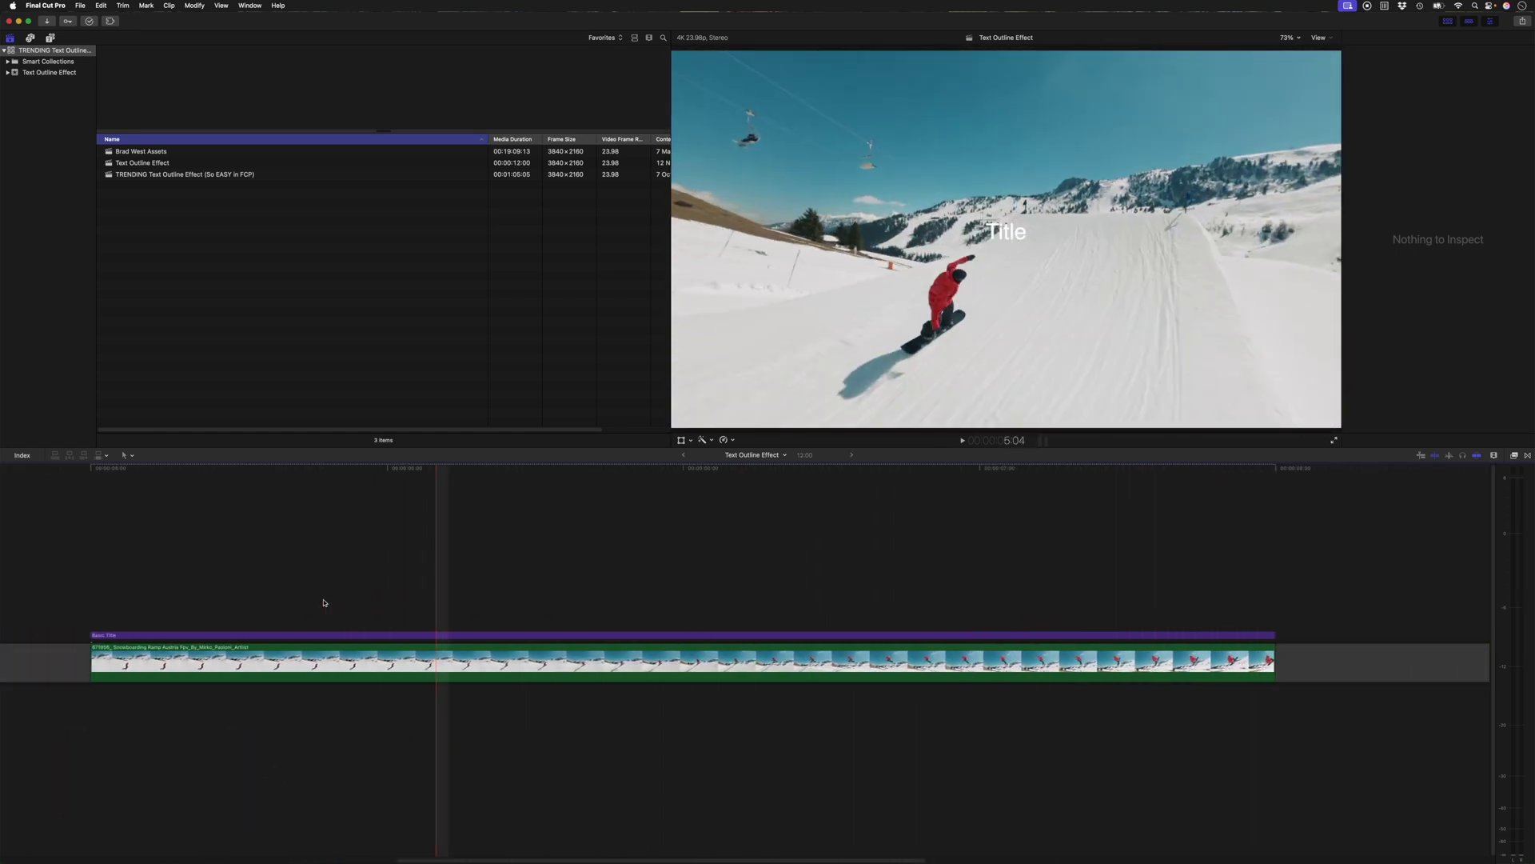
{"action": "left_click", "coordinate": [274, 635]}
Change the title to EXTREME SPORTS in ITC Avant Garde Bold at maximum size, moved slightly up.
{"action": "triple_click", "coordinate": [1368, 93]}
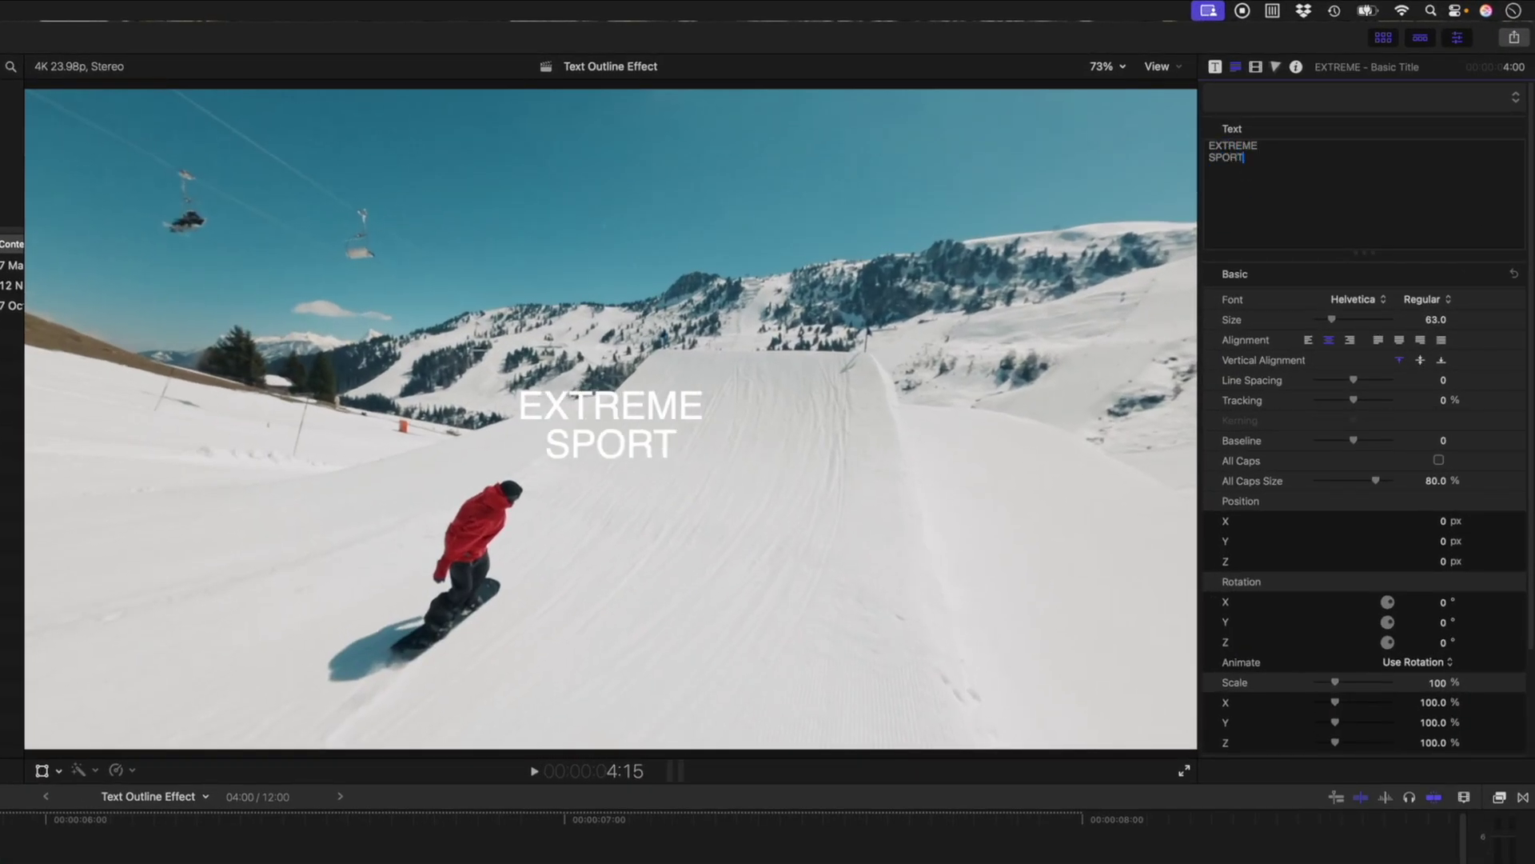
{"action": "left_click", "coordinate": [1351, 299]}
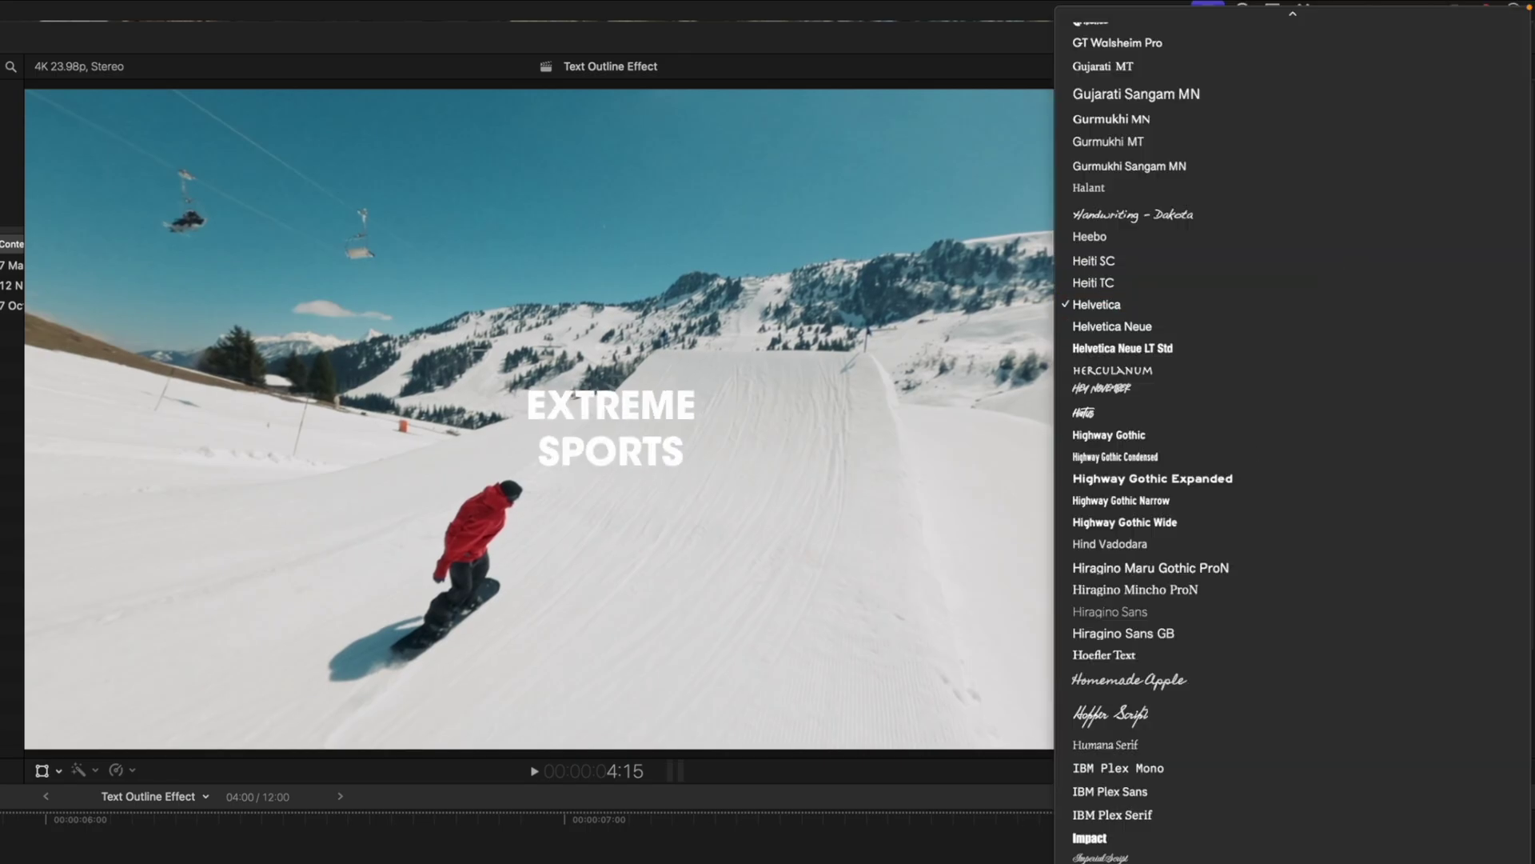
{"action": "left_click", "coordinate": [1353, 445]}
{"action": "left_click_drag", "start_coordinate": [1333, 320], "coordinate": [1435, 322]}
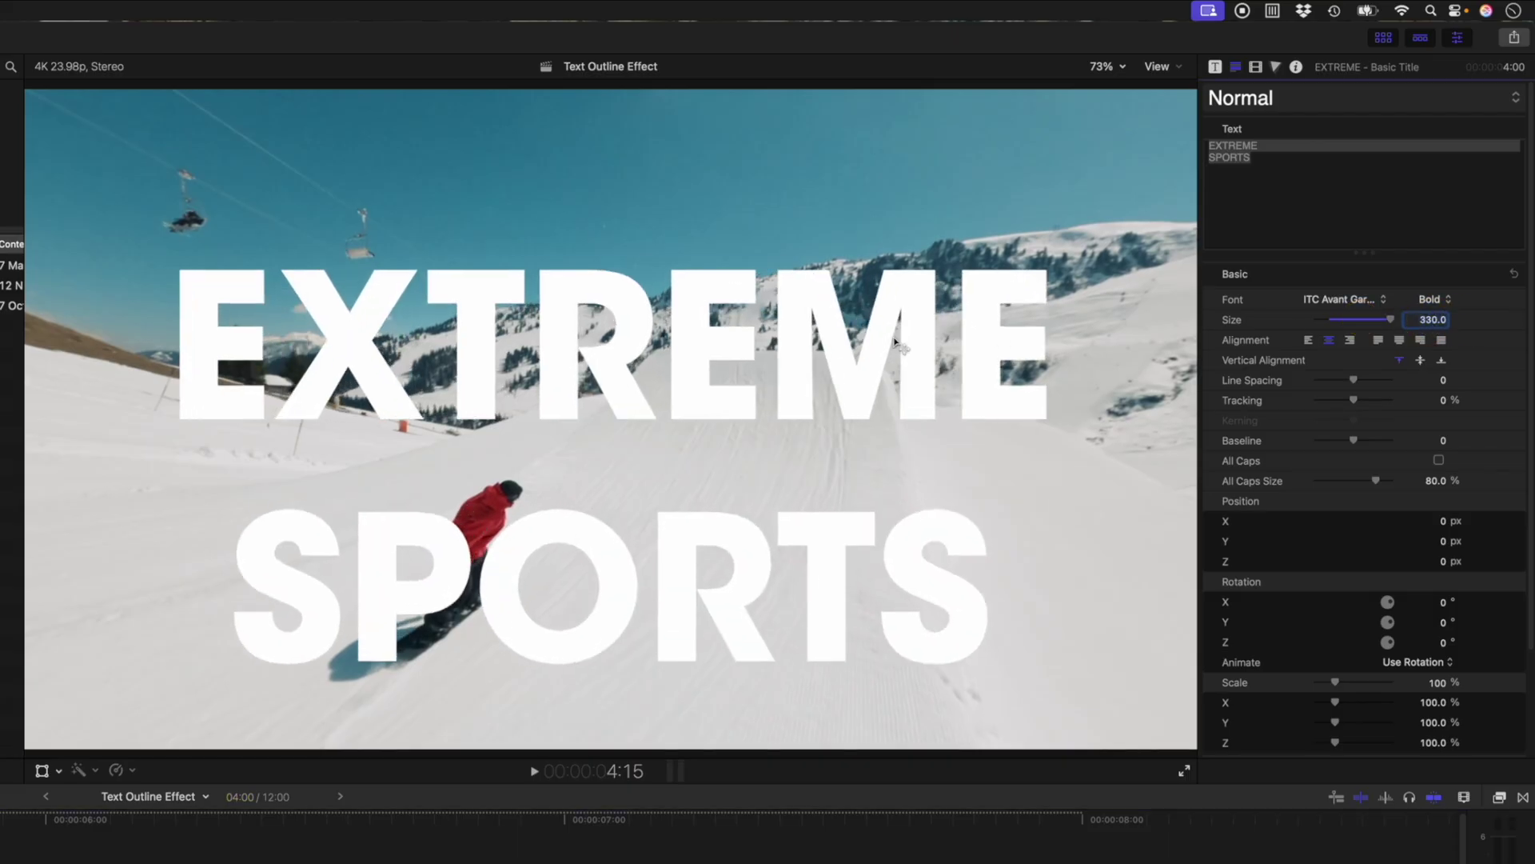
{"action": "left_click_drag", "start_coordinate": [822, 361], "coordinate": [825, 312]}
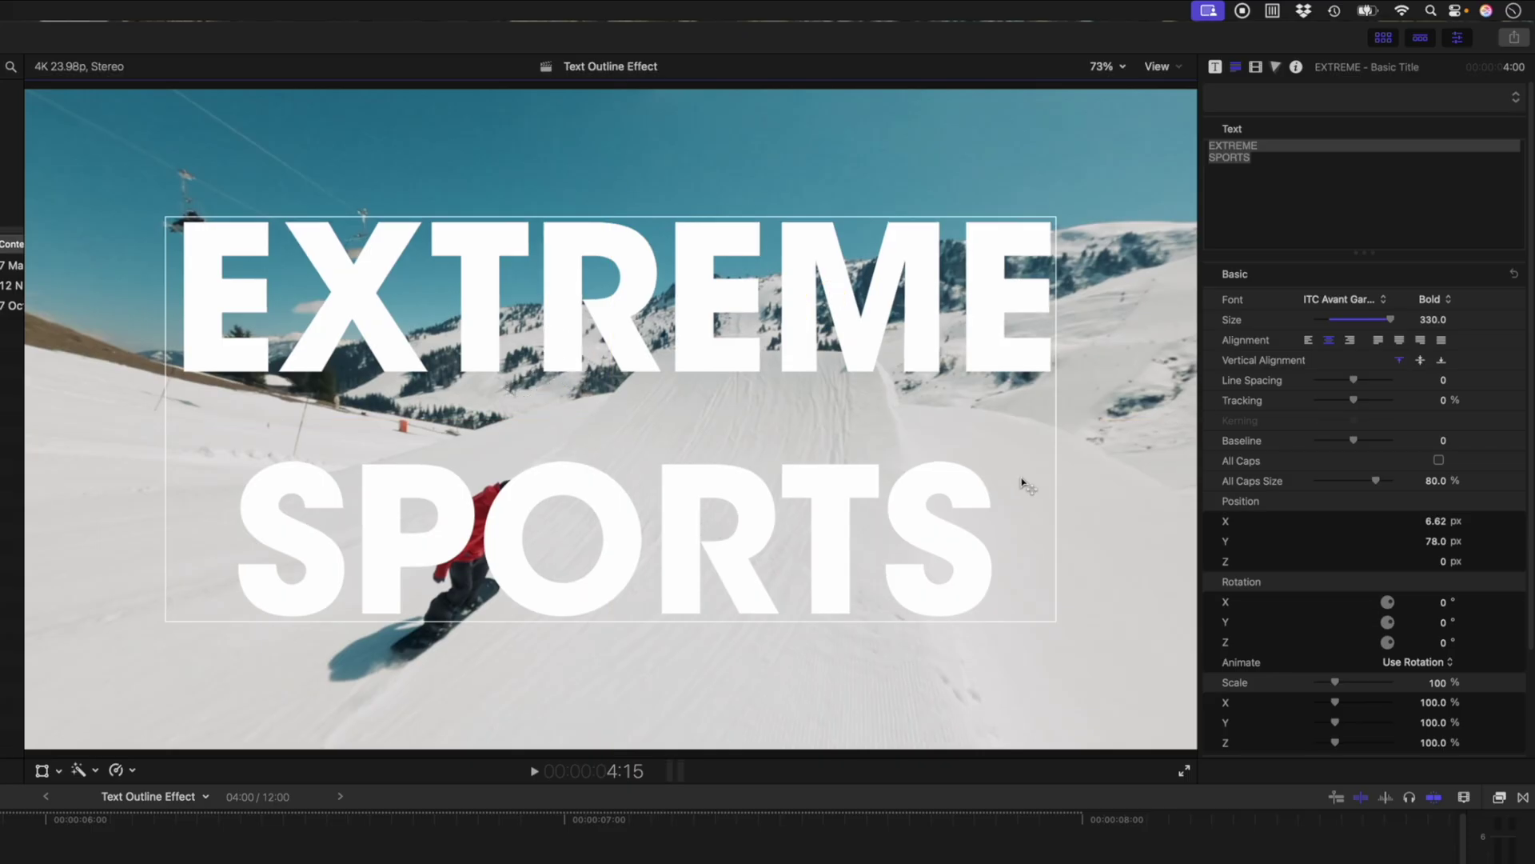
Set the title's Face fill colour to yellow, hex FABE03.
{"action": "scroll", "coordinate": [1410, 478], "scroll_direction": "down", "scroll_amount": 3}
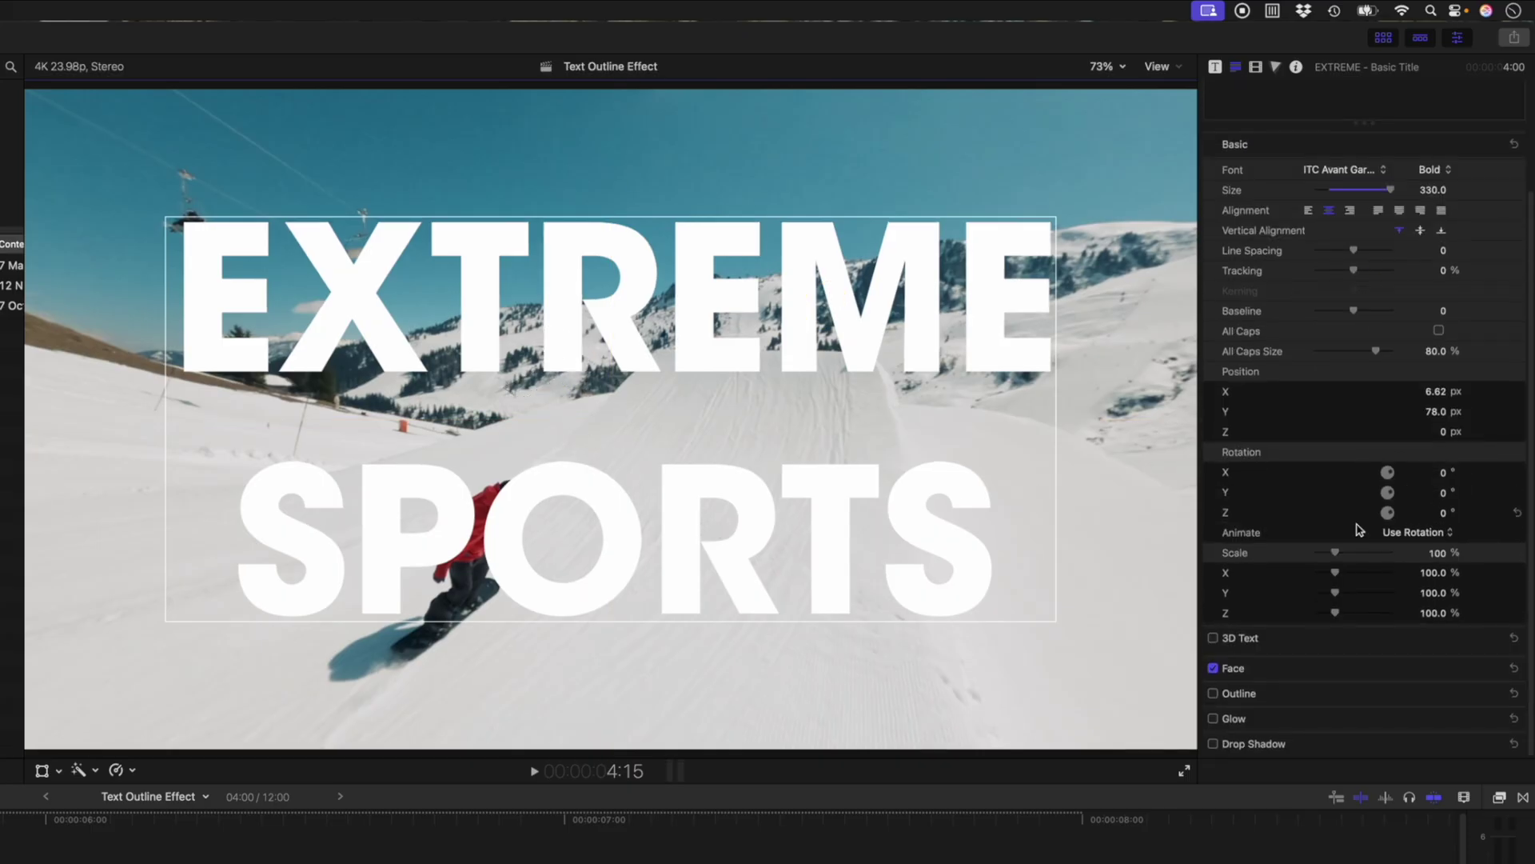
{"action": "left_click", "coordinate": [1493, 671]}
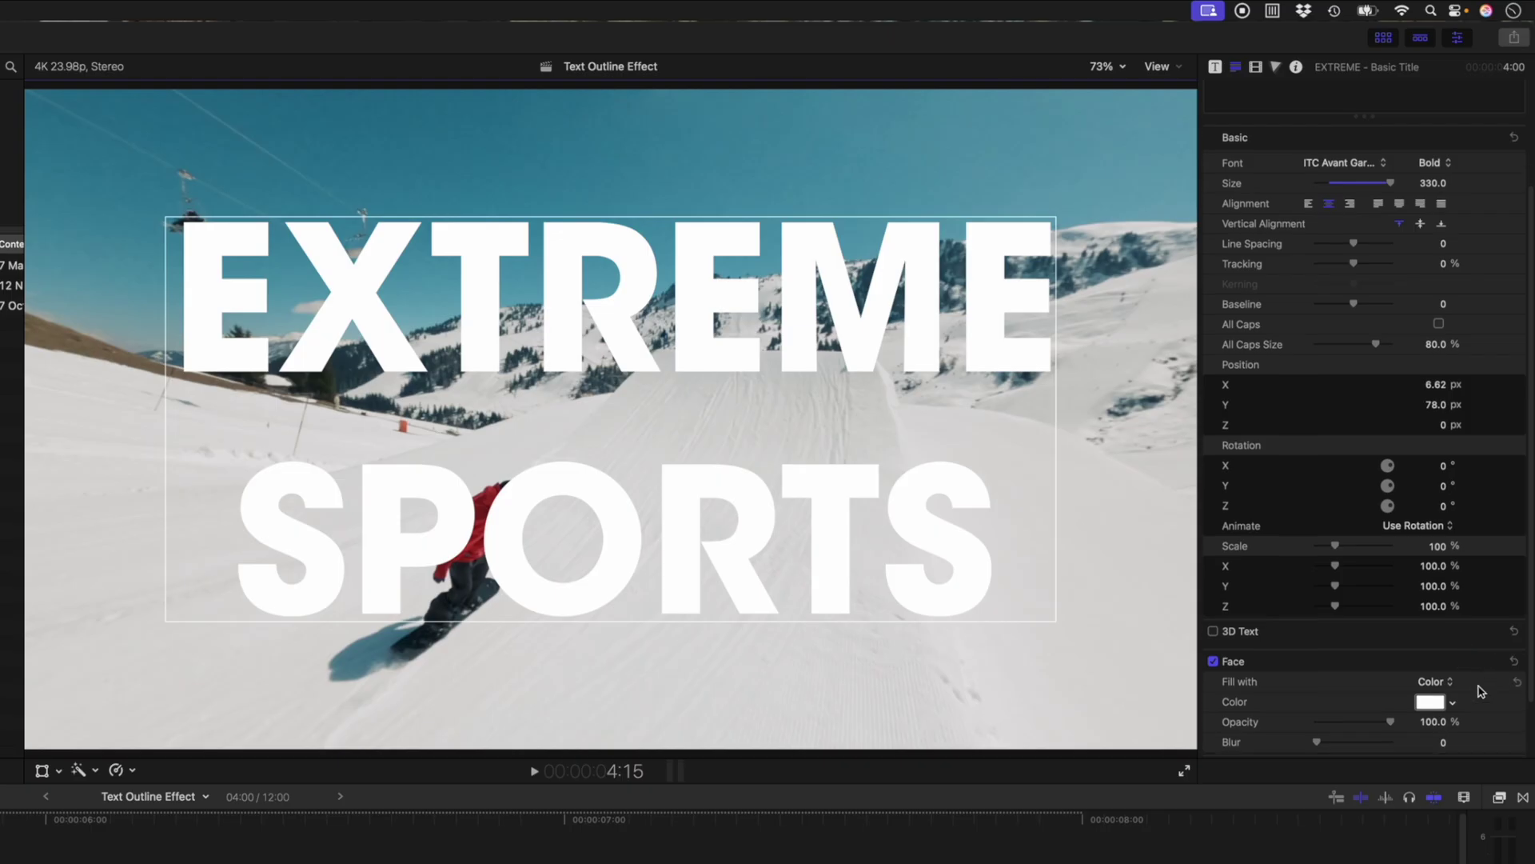
{"action": "scroll", "coordinate": [1480, 685], "scroll_direction": "down", "scroll_amount": 2}
{"action": "left_click", "coordinate": [1442, 643]}
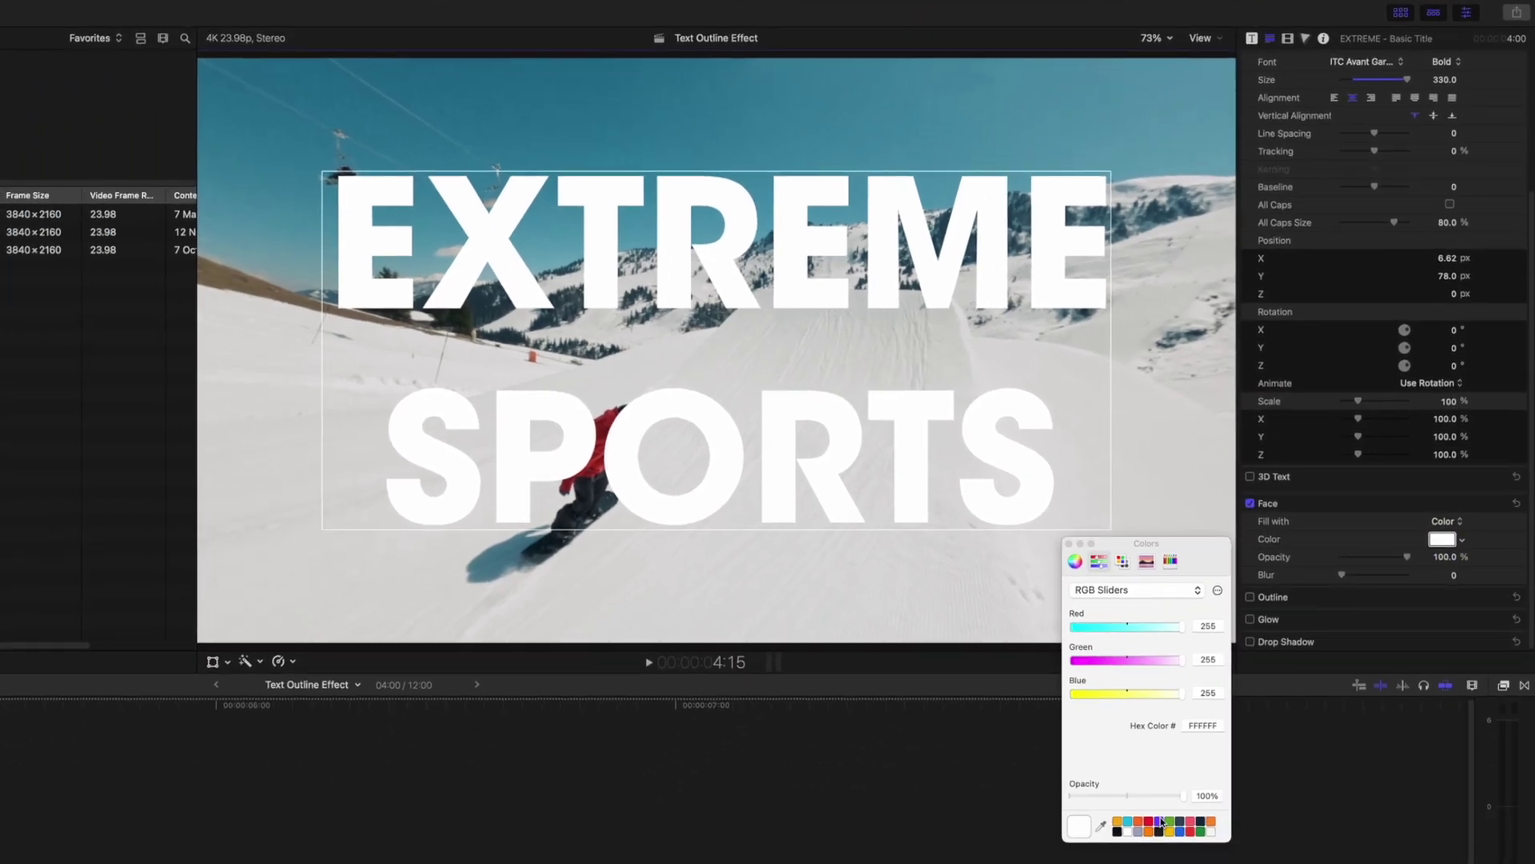
{"action": "left_click", "coordinate": [1168, 831]}
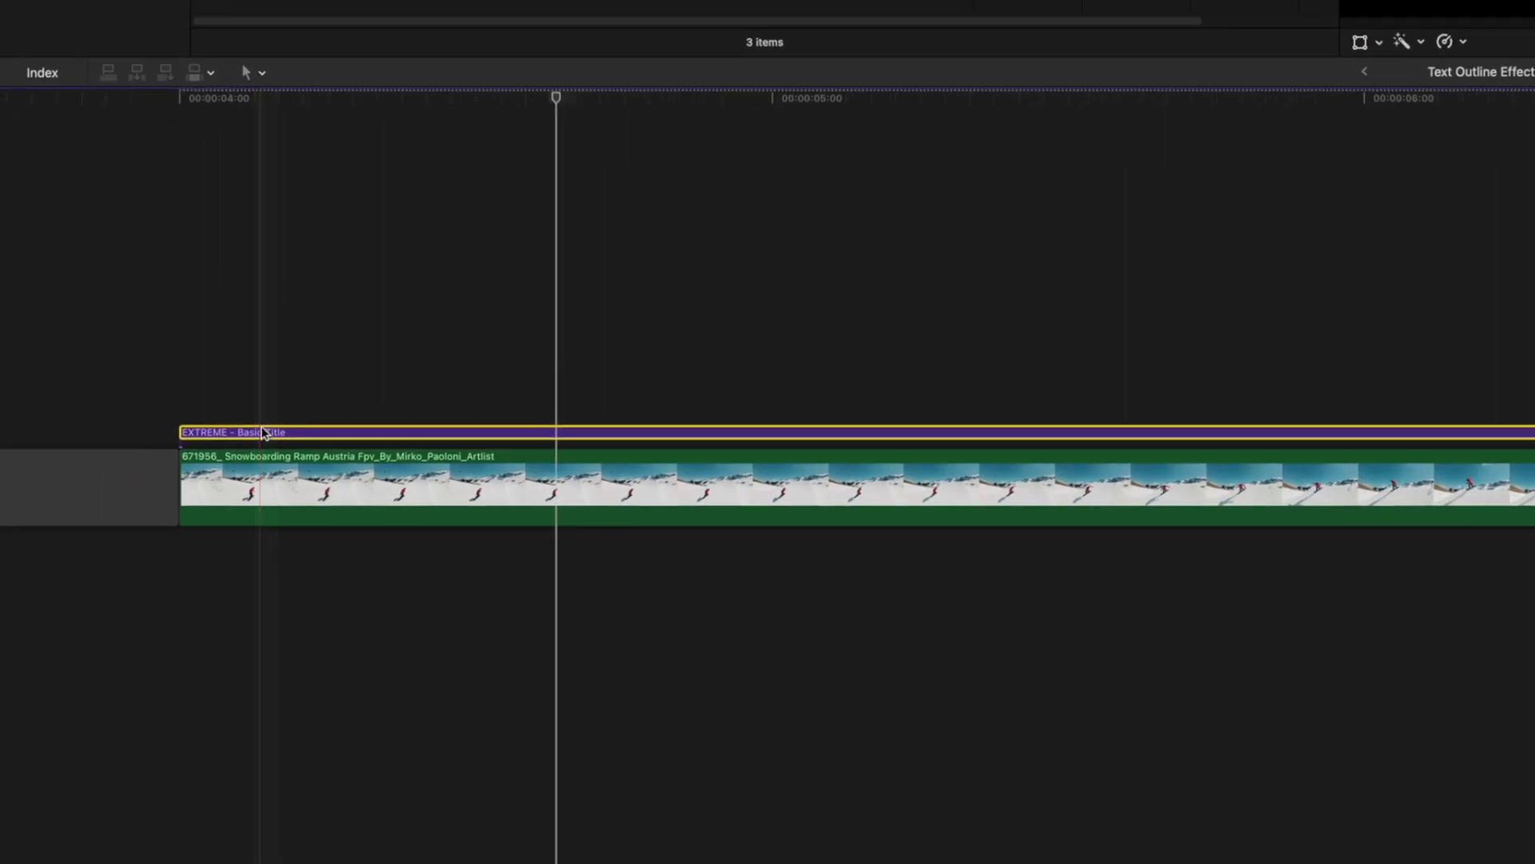
Duplicate the title onto a layer above and disable the lower original.
{"action": "left_click_drag", "start_coordinate": [263, 432], "coordinate": [298, 421]}
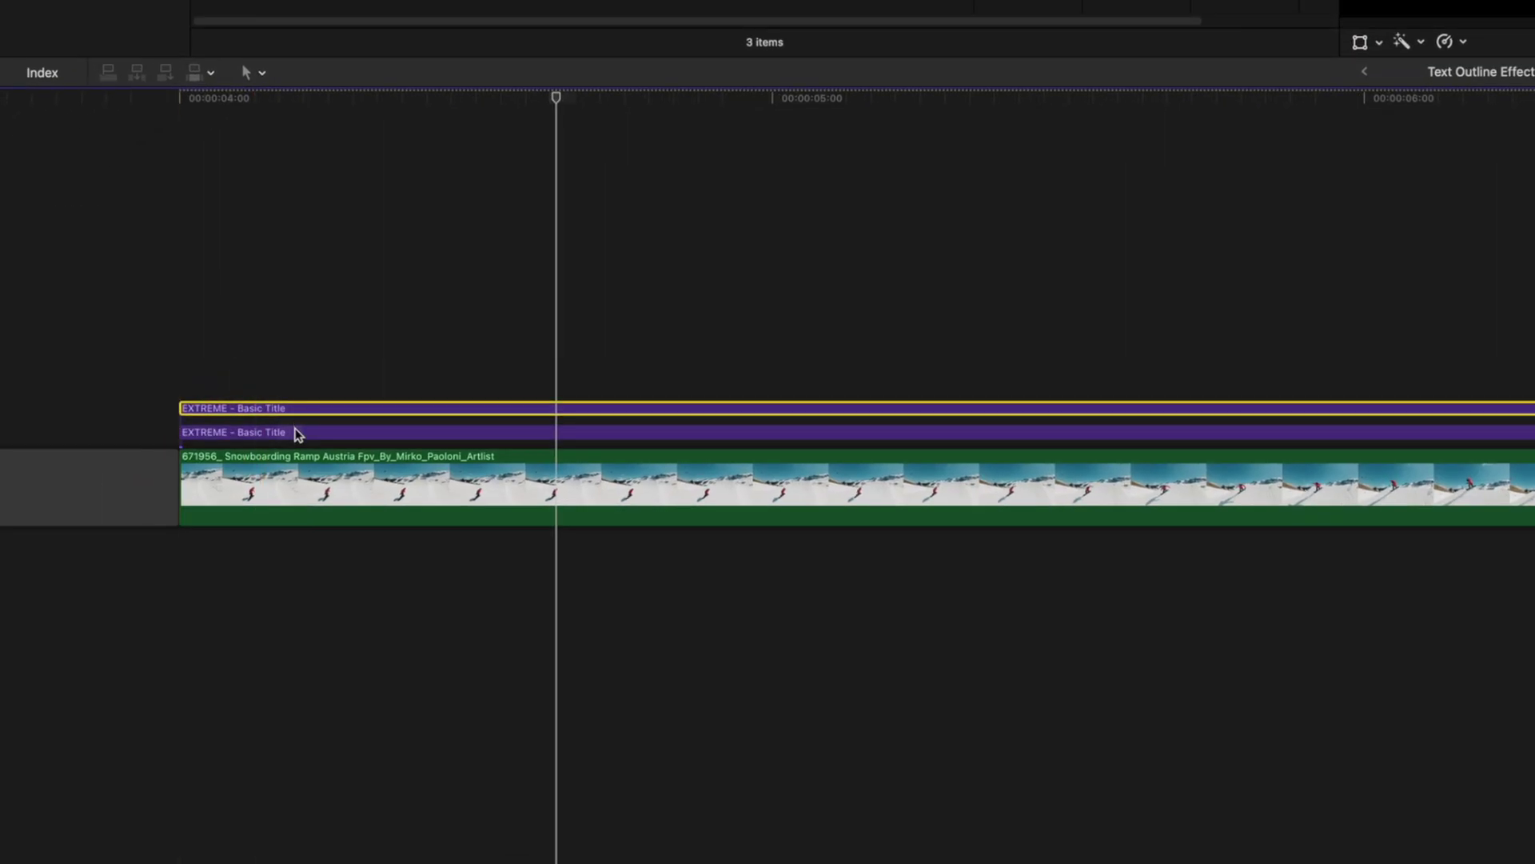
{"action": "left_click", "coordinate": [298, 432]}
{"action": "key", "text": "v"}
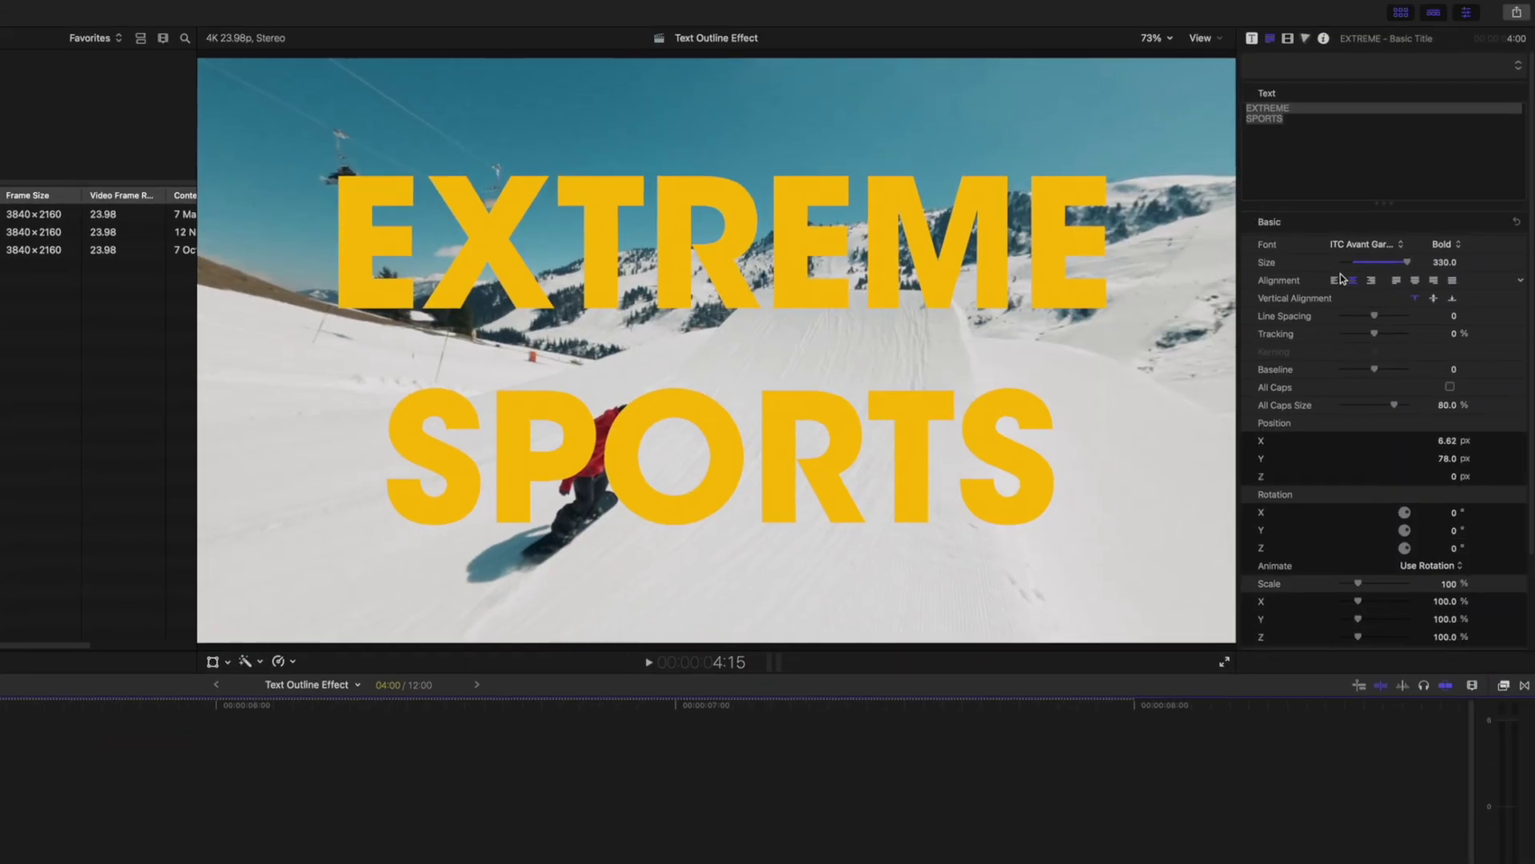
Swap the top title's Face for a yellow Outline of width 3, then re-enable the lower title.
{"action": "scroll", "coordinate": [1329, 454], "scroll_direction": "down", "scroll_amount": 3}
{"action": "left_click", "coordinate": [1251, 575]}
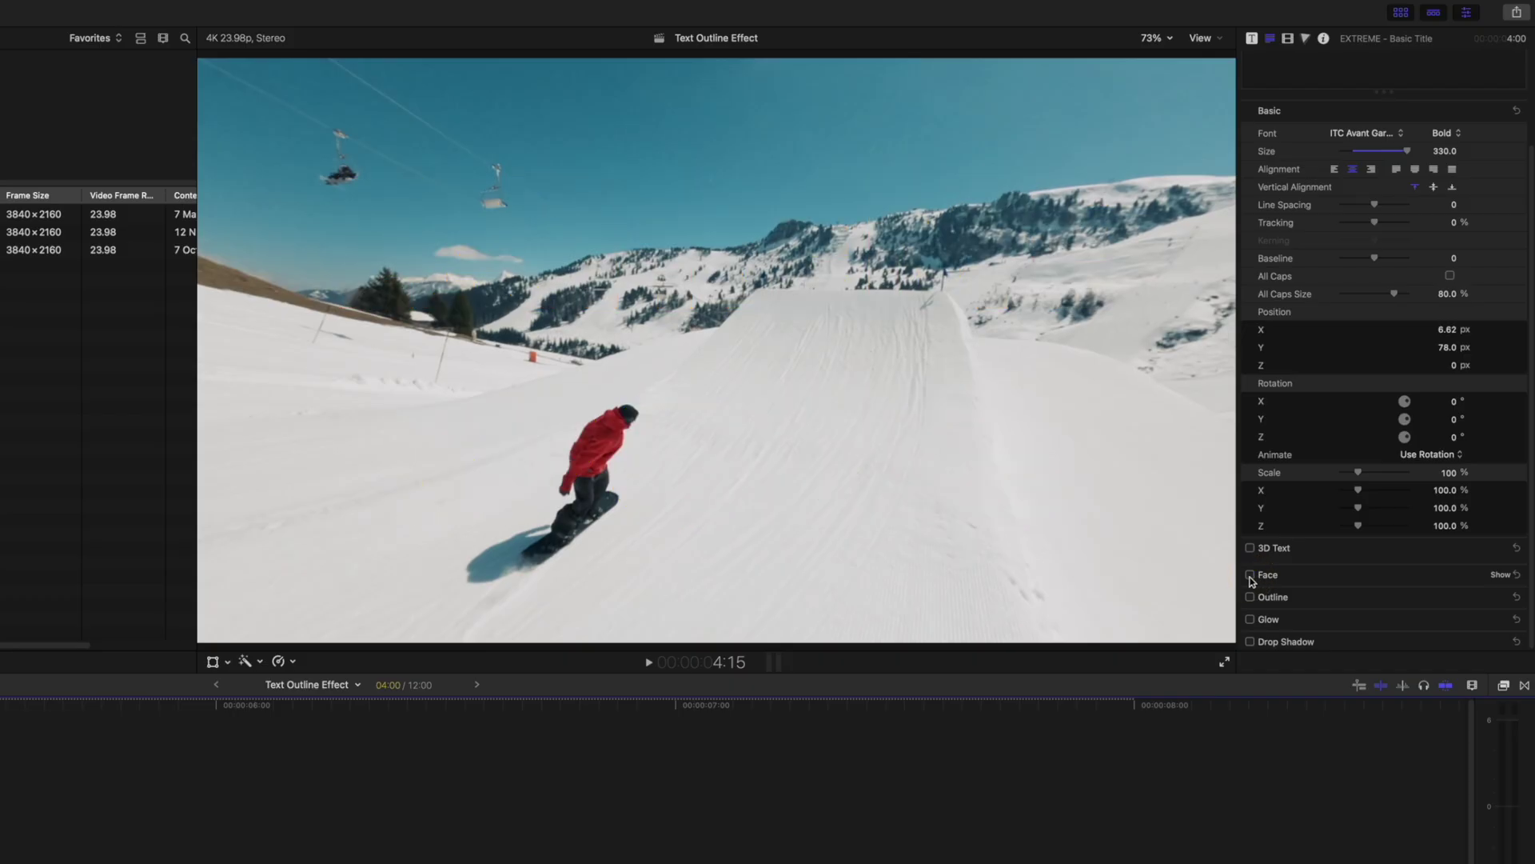
{"action": "left_click", "coordinate": [1251, 596]}
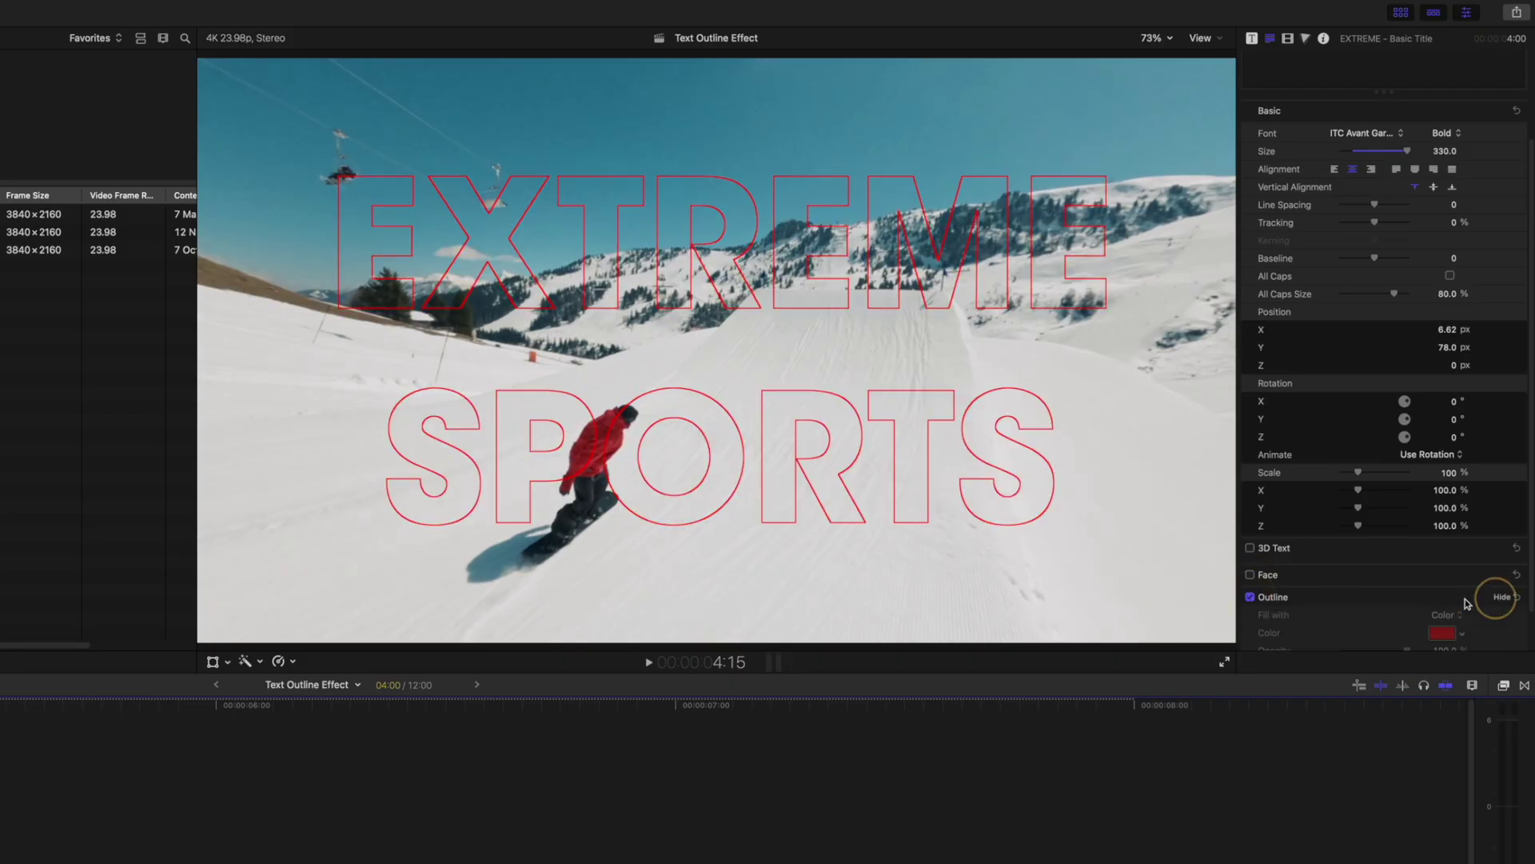
{"action": "scroll", "coordinate": [1468, 604], "scroll_direction": "down", "scroll_amount": 3}
{"action": "left_click", "coordinate": [1442, 543]}
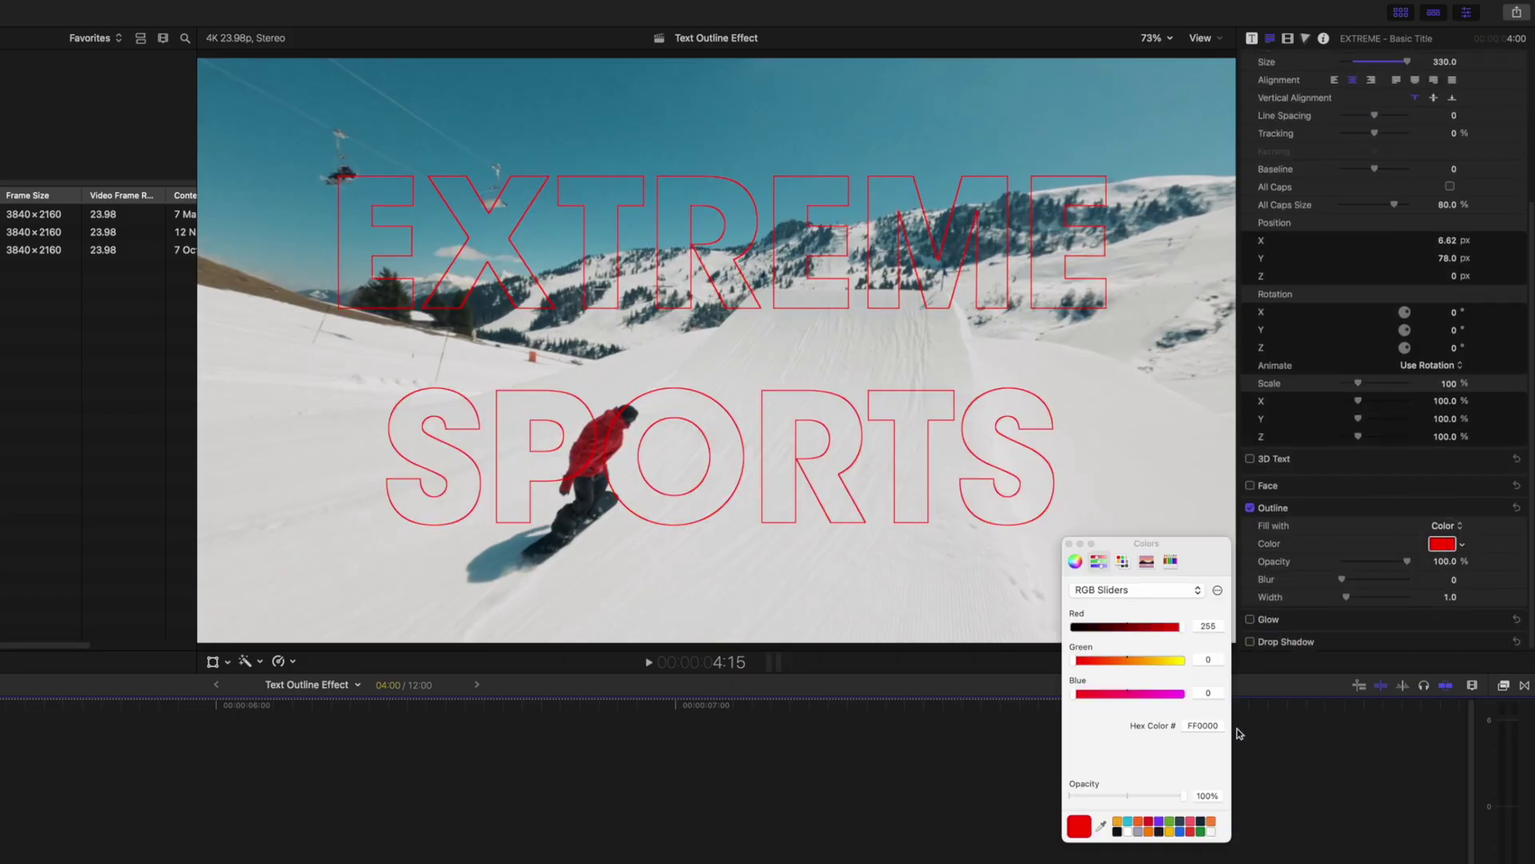
{"action": "left_click", "coordinate": [1168, 832]}
{"action": "left_click", "coordinate": [1070, 545]}
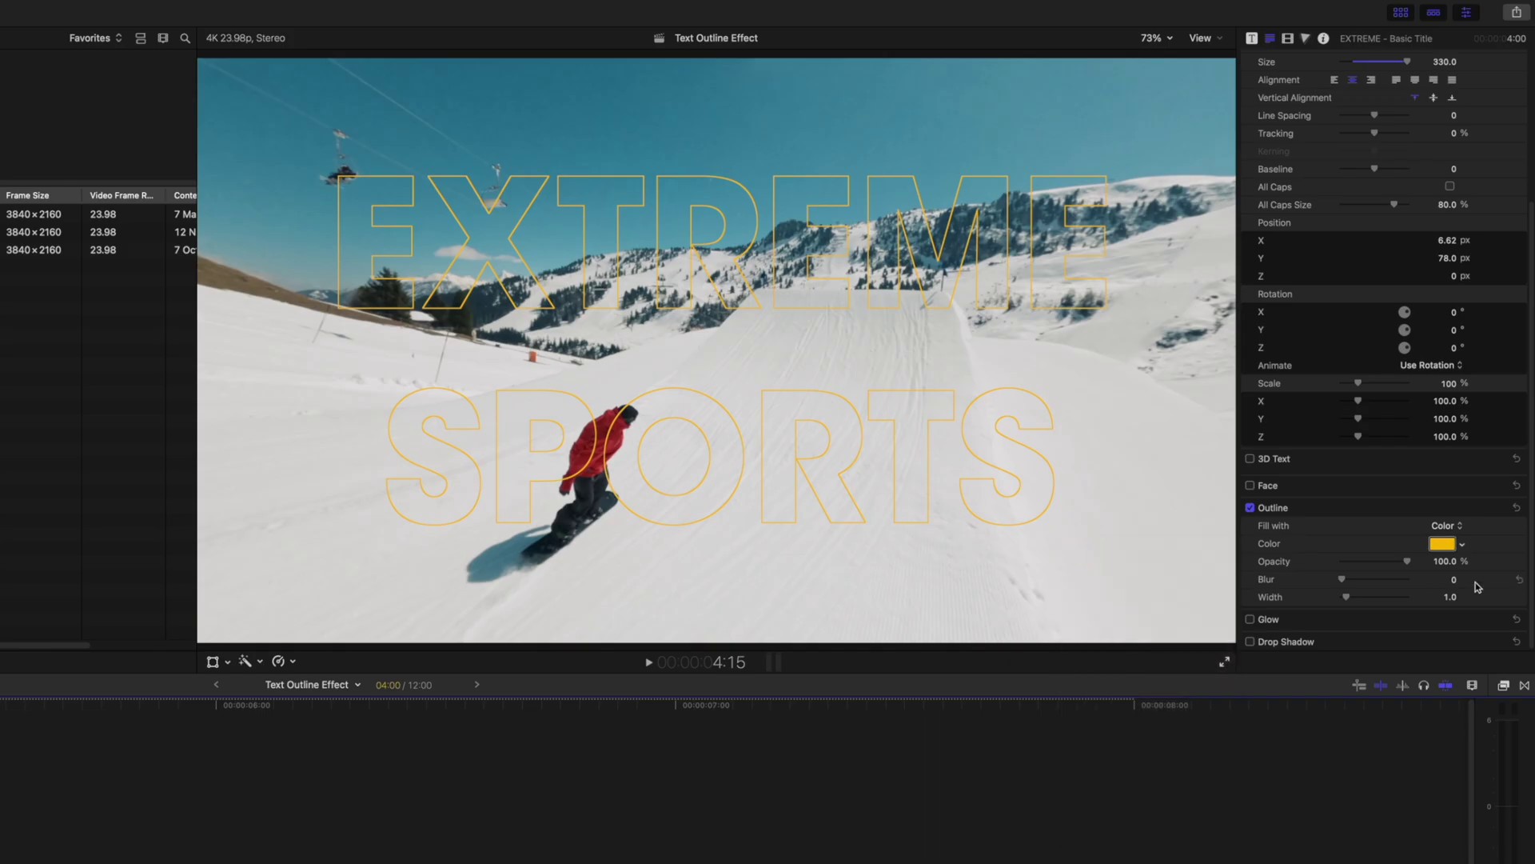
{"action": "left_click", "coordinate": [1451, 598]}
{"action": "type", "text": "3"}
{"action": "key", "text": "Return"}
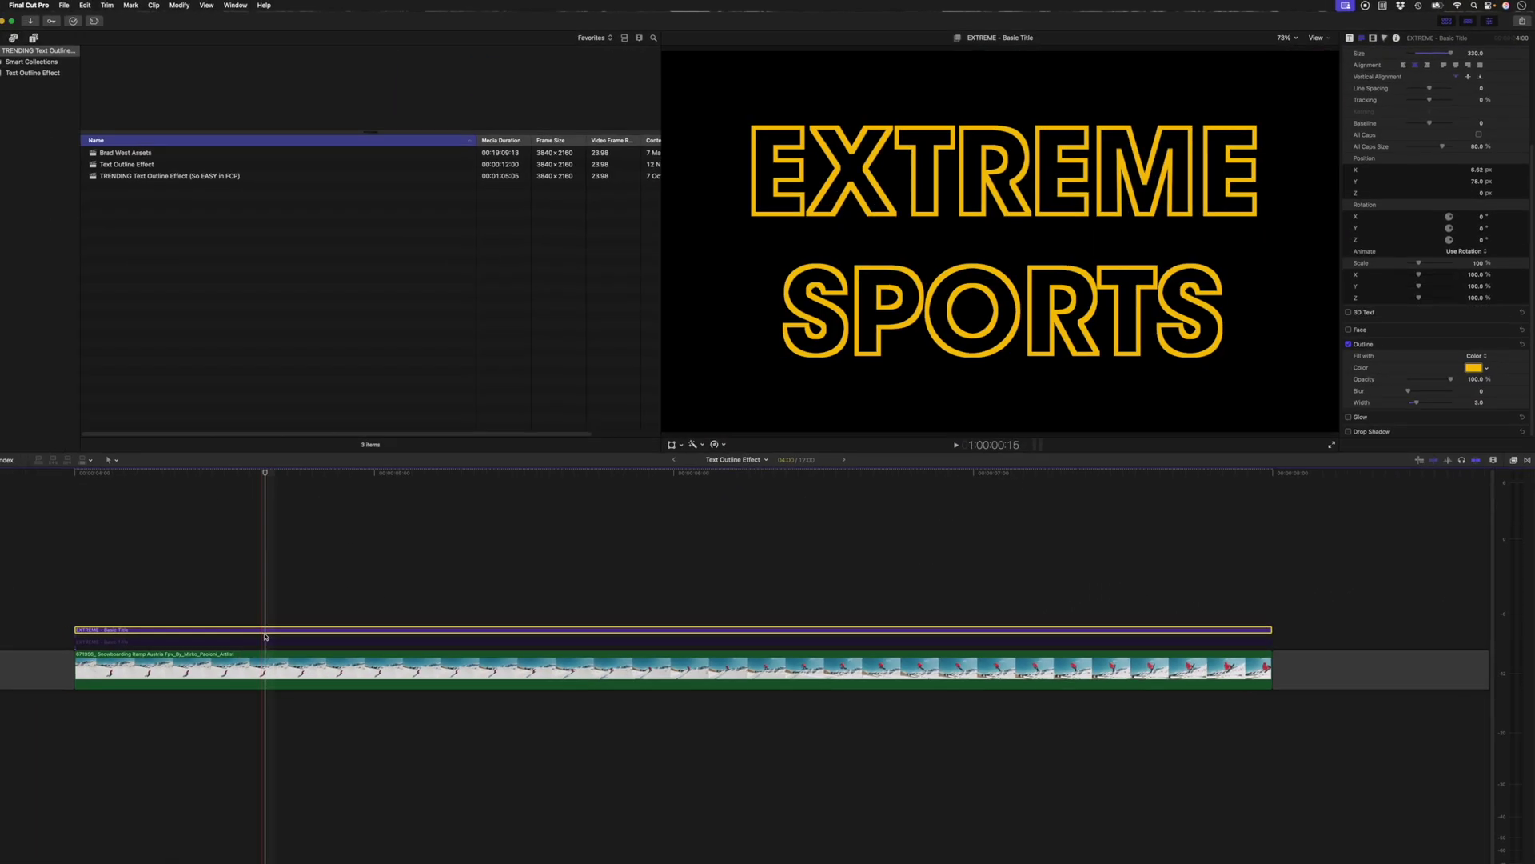
{"action": "key", "text": "v"}
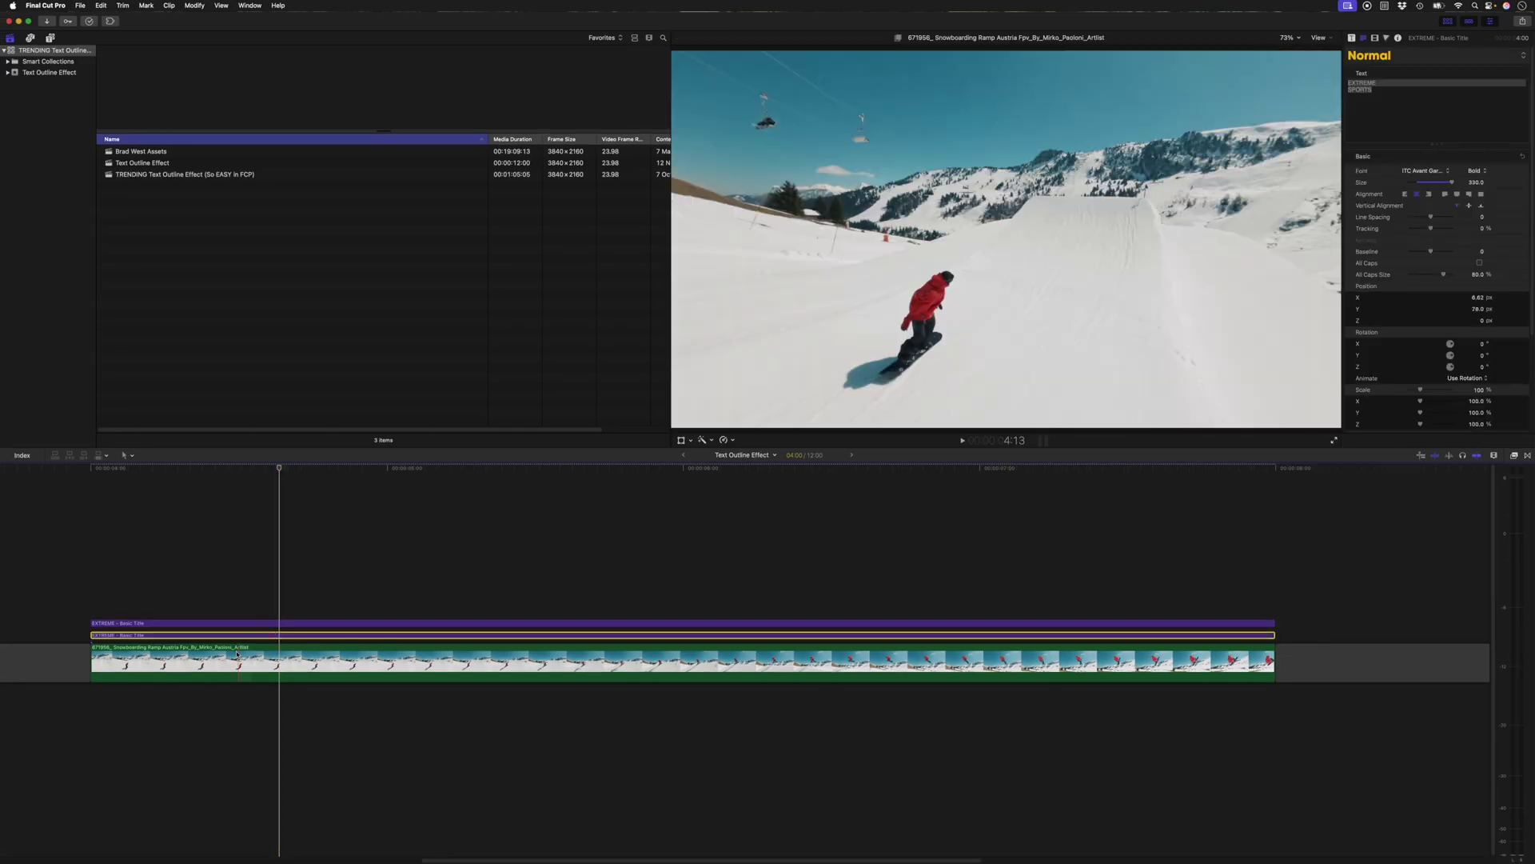
Copy the snowboard clip above the titles and add a Magnetic Mask at its start.
{"action": "left_click_drag", "start_coordinate": [237, 654], "coordinate": [236, 560]}
{"action": "key", "text": "Home"}
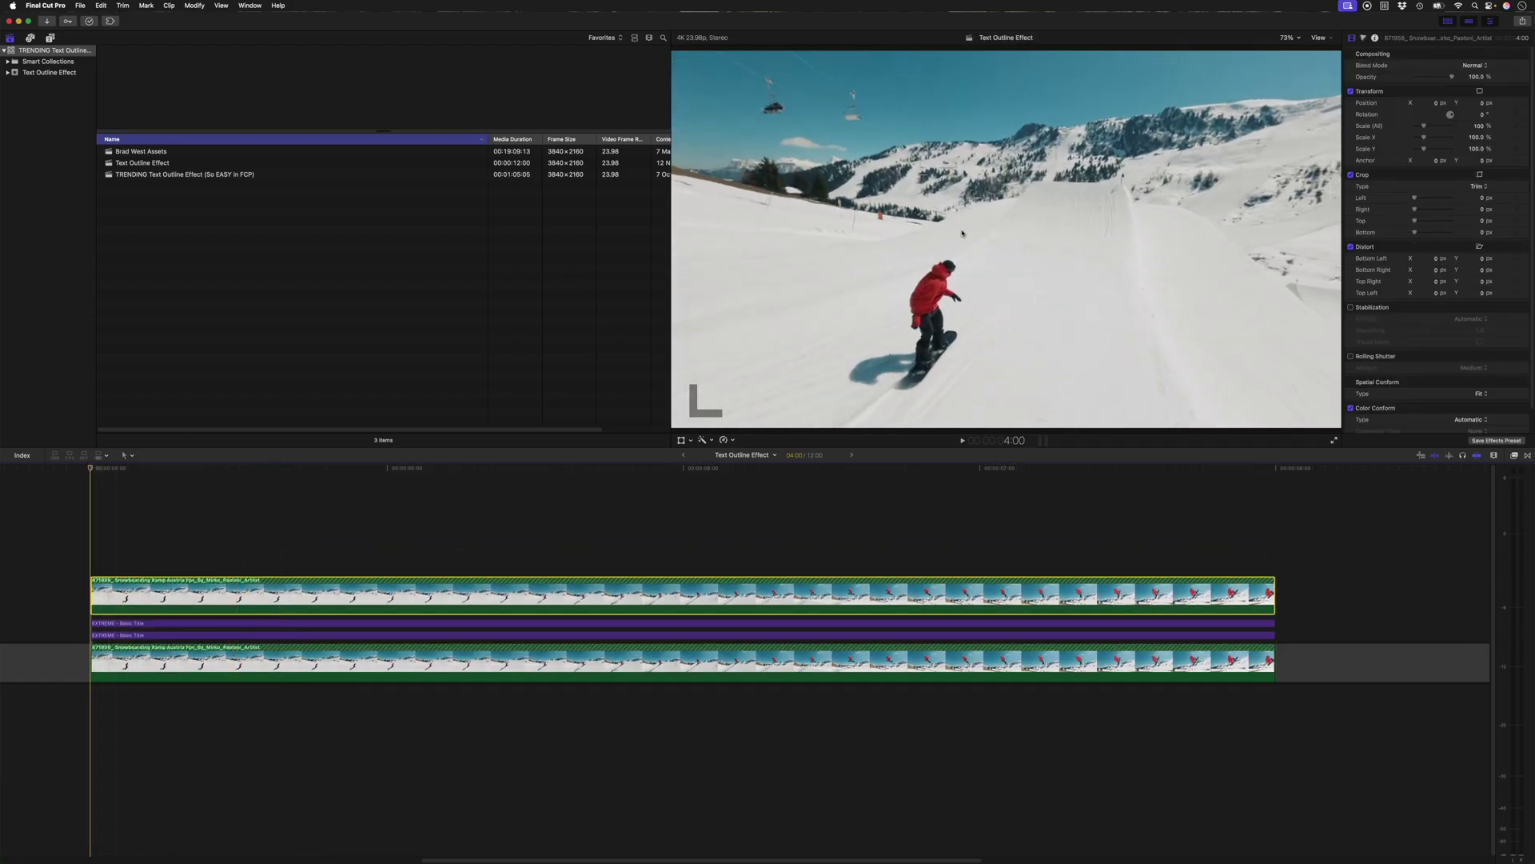
{"action": "key", "text": "ctrl+super+m"}
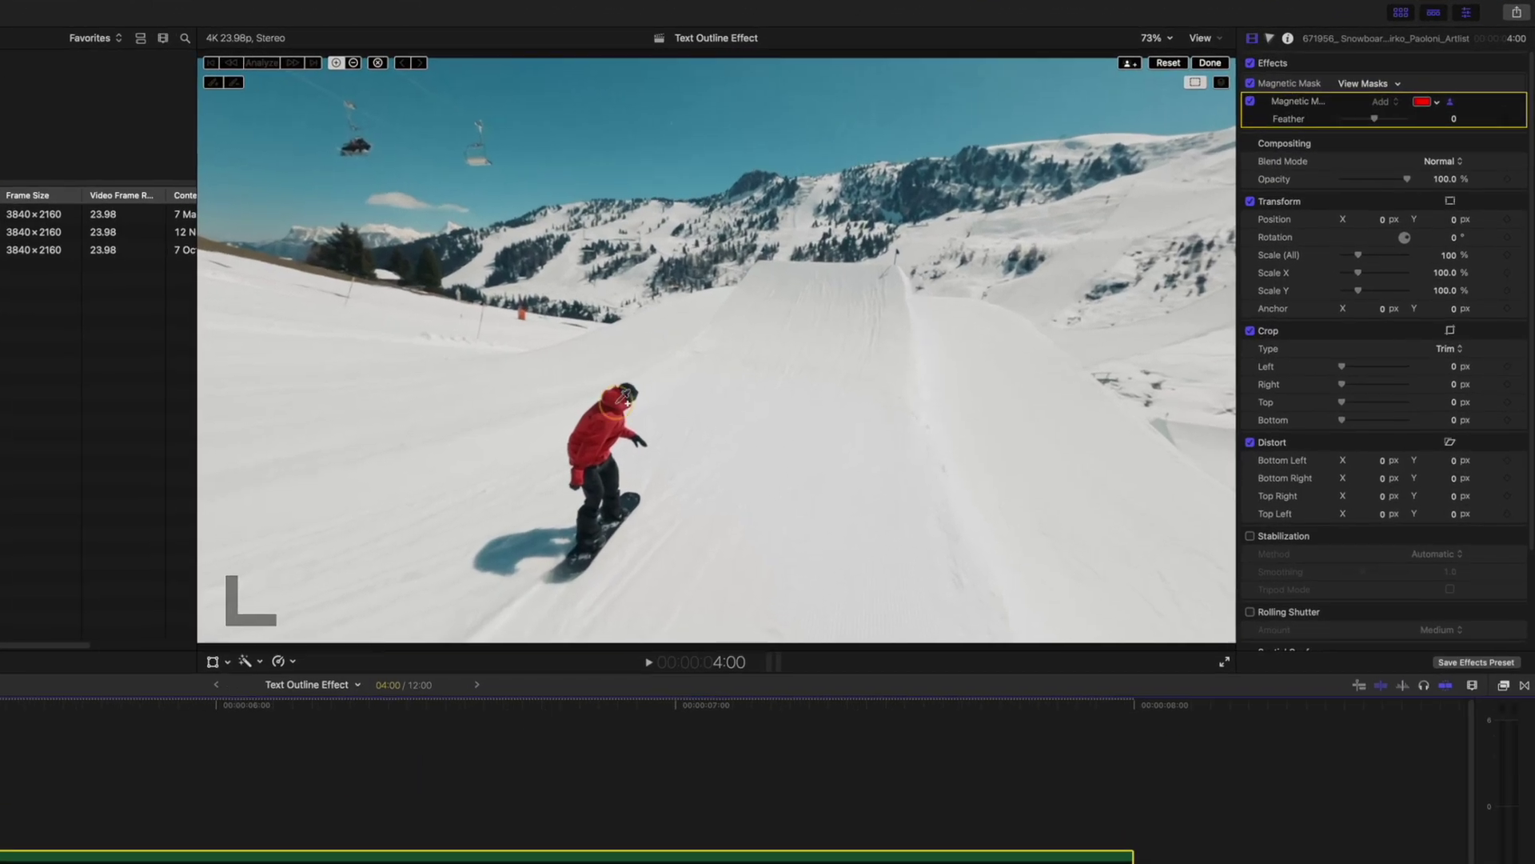
Mark the snowboarder as the mask subject and track it forward through the clip.
{"action": "left_click", "coordinate": [623, 400]}
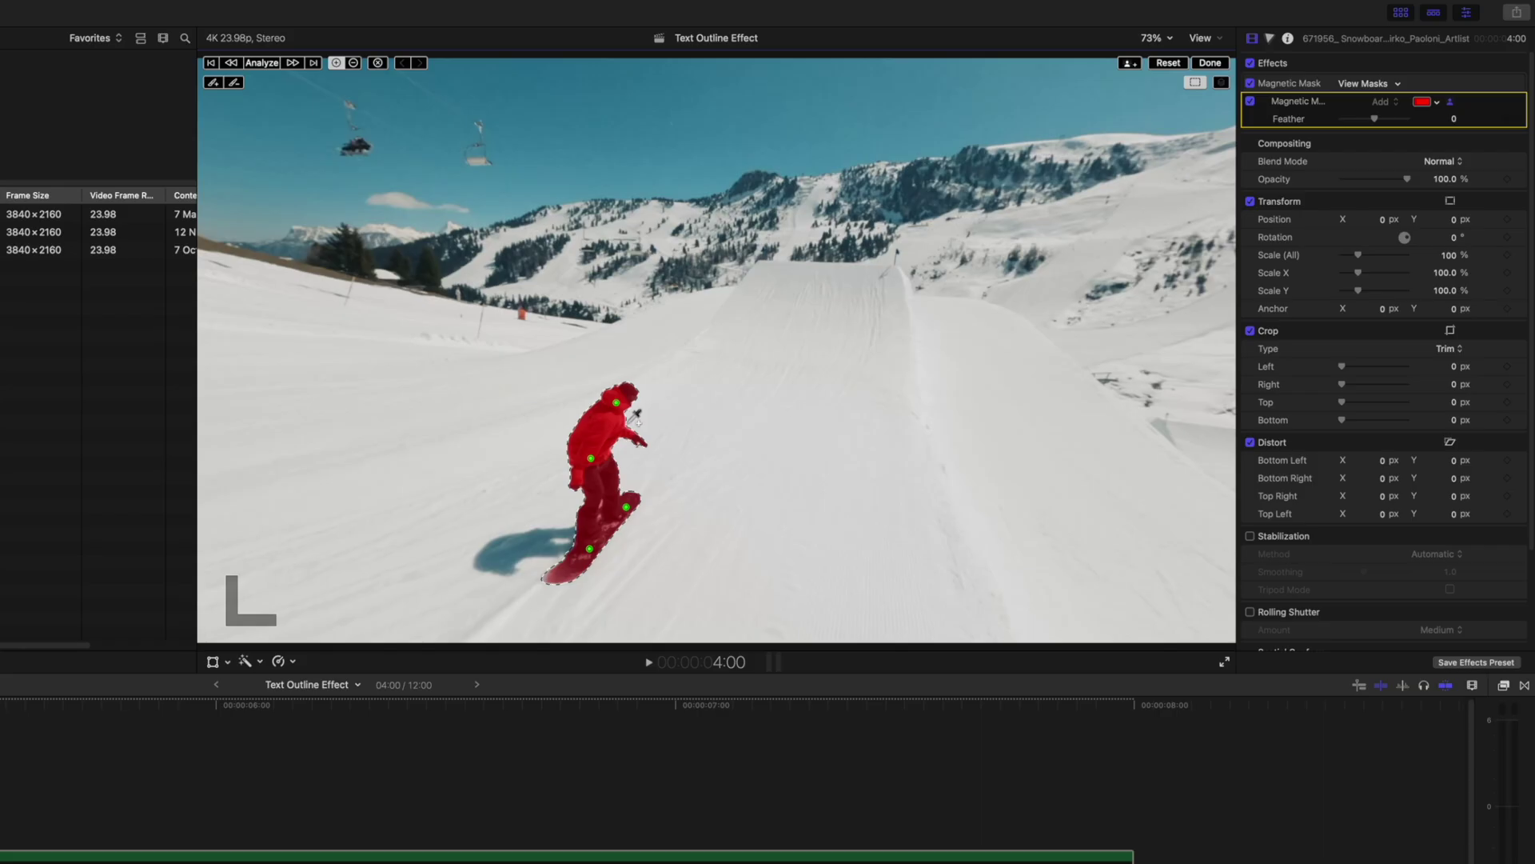
{"action": "left_click", "coordinate": [263, 62]}
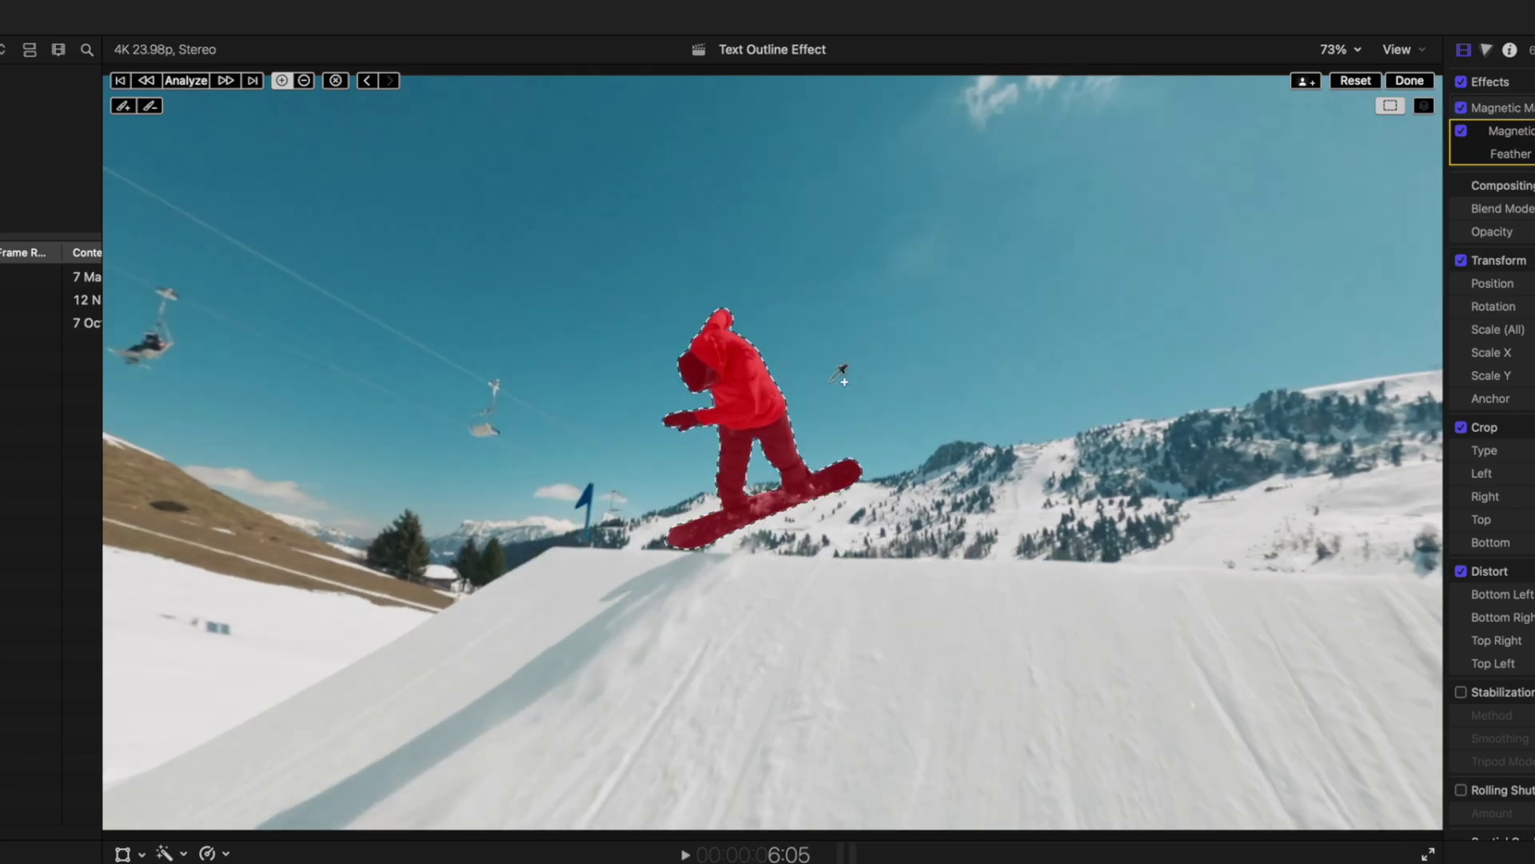
{"action": "key", "text": "Right"}
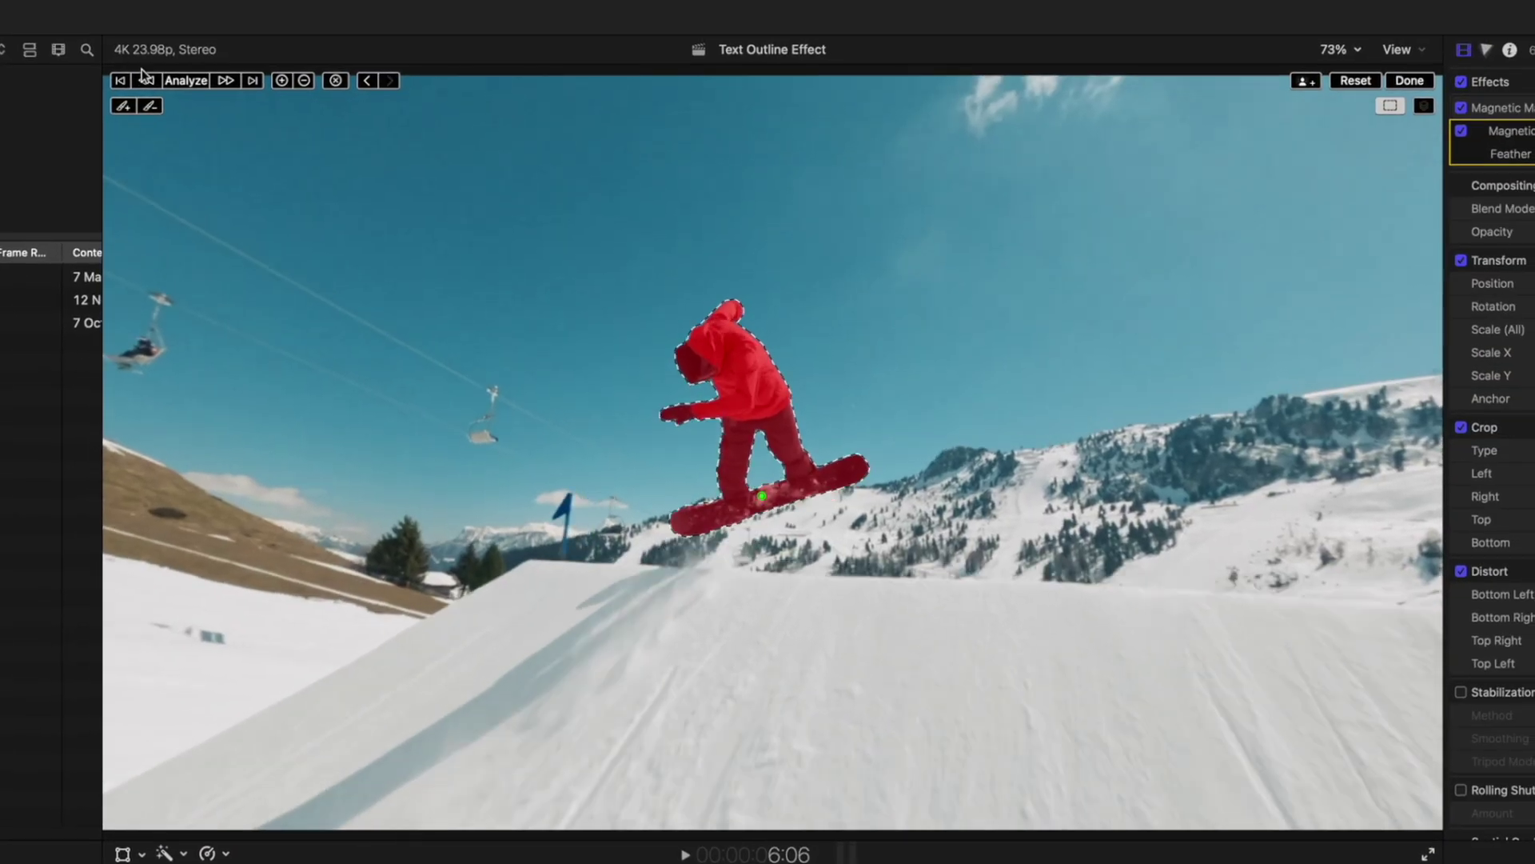
{"action": "left_click", "coordinate": [226, 81]}
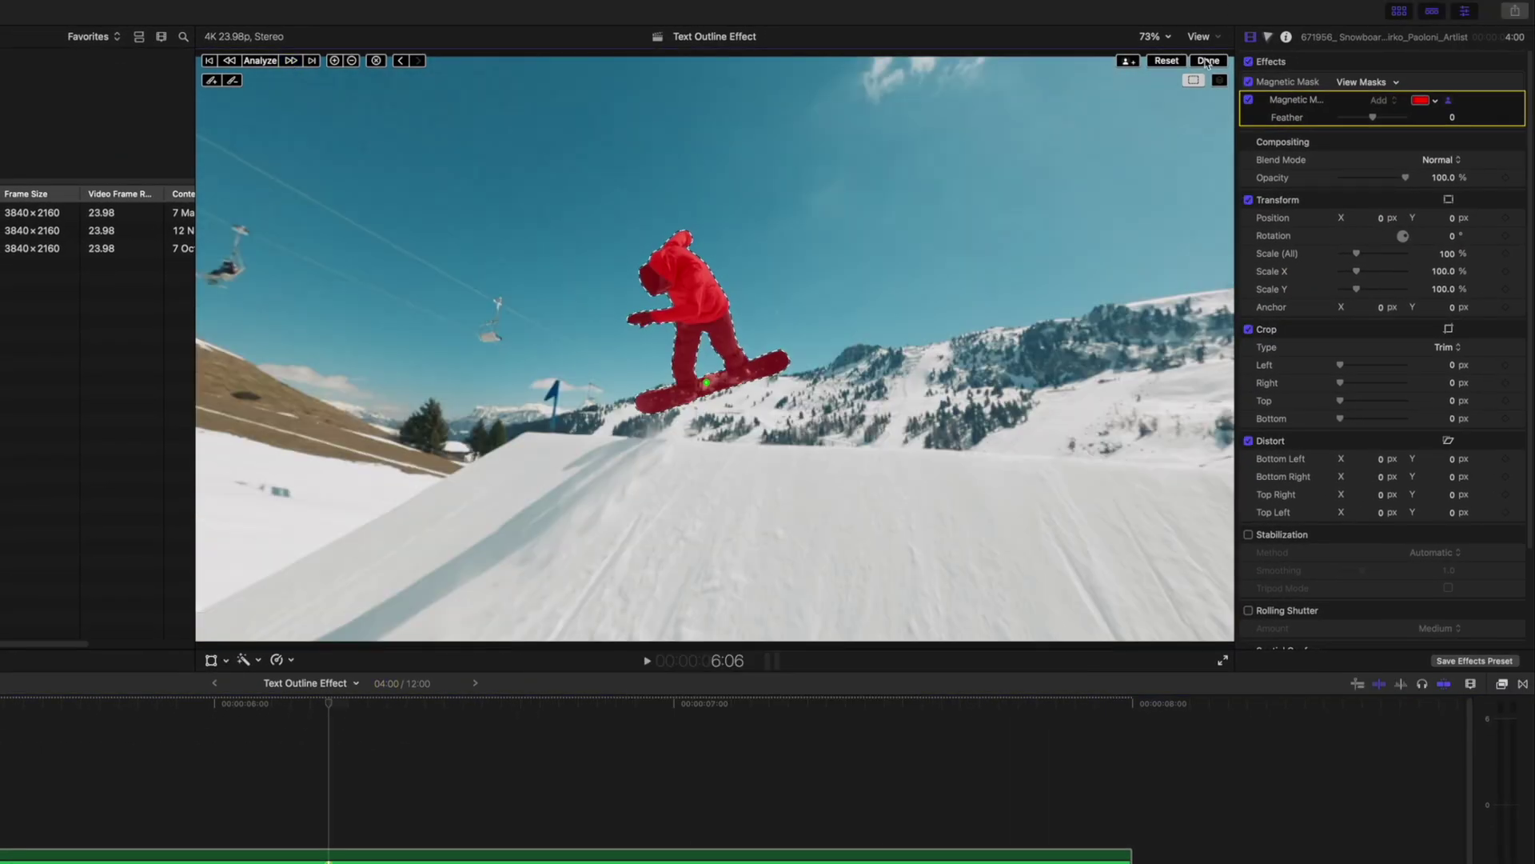
{"action": "left_click", "coordinate": [1208, 61]}
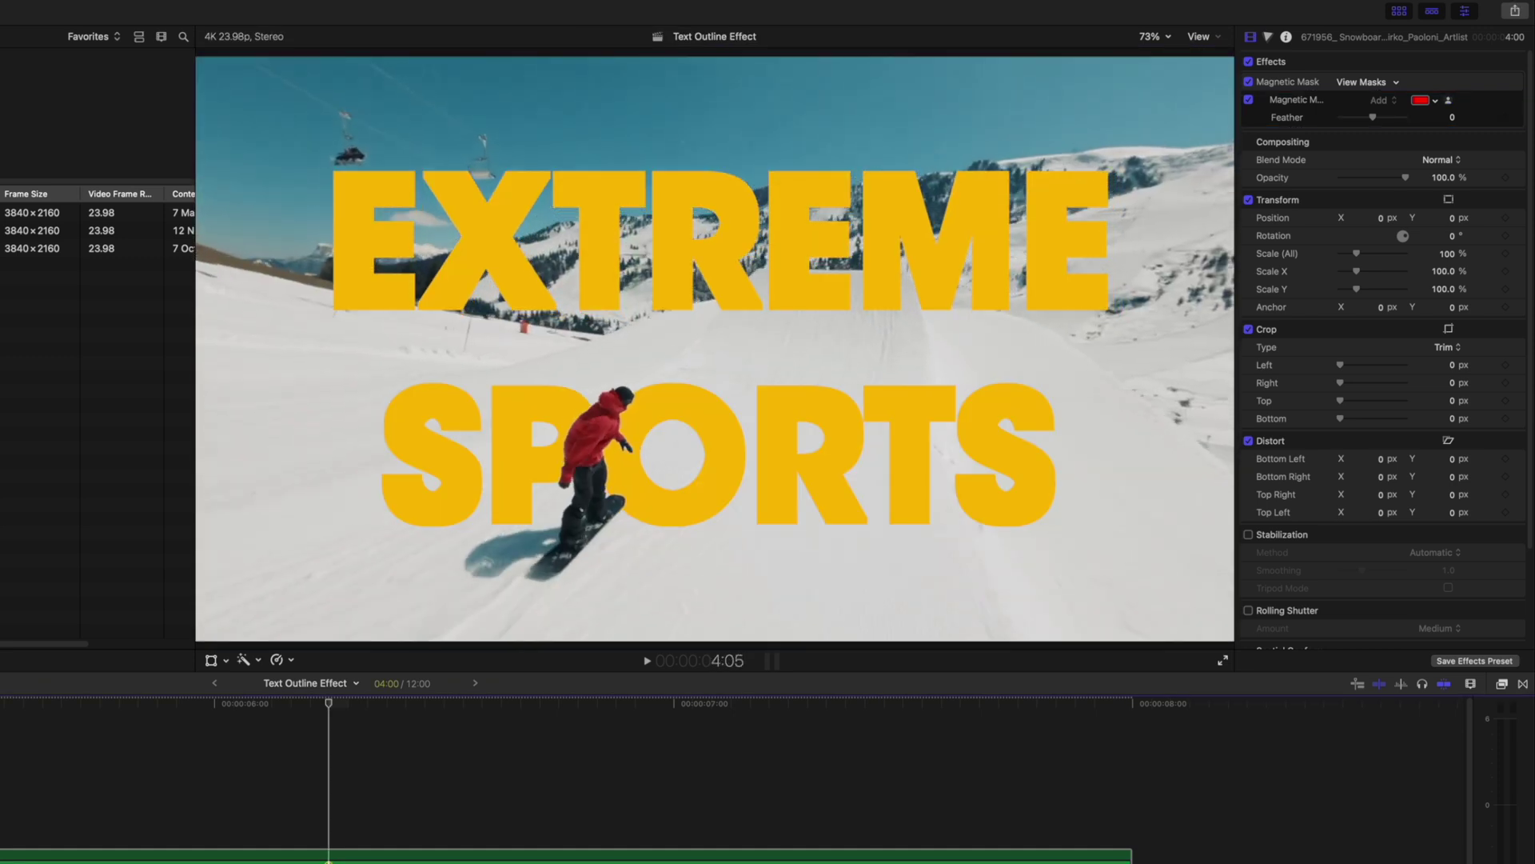
{"action": "left_click", "coordinate": [557, 838]}
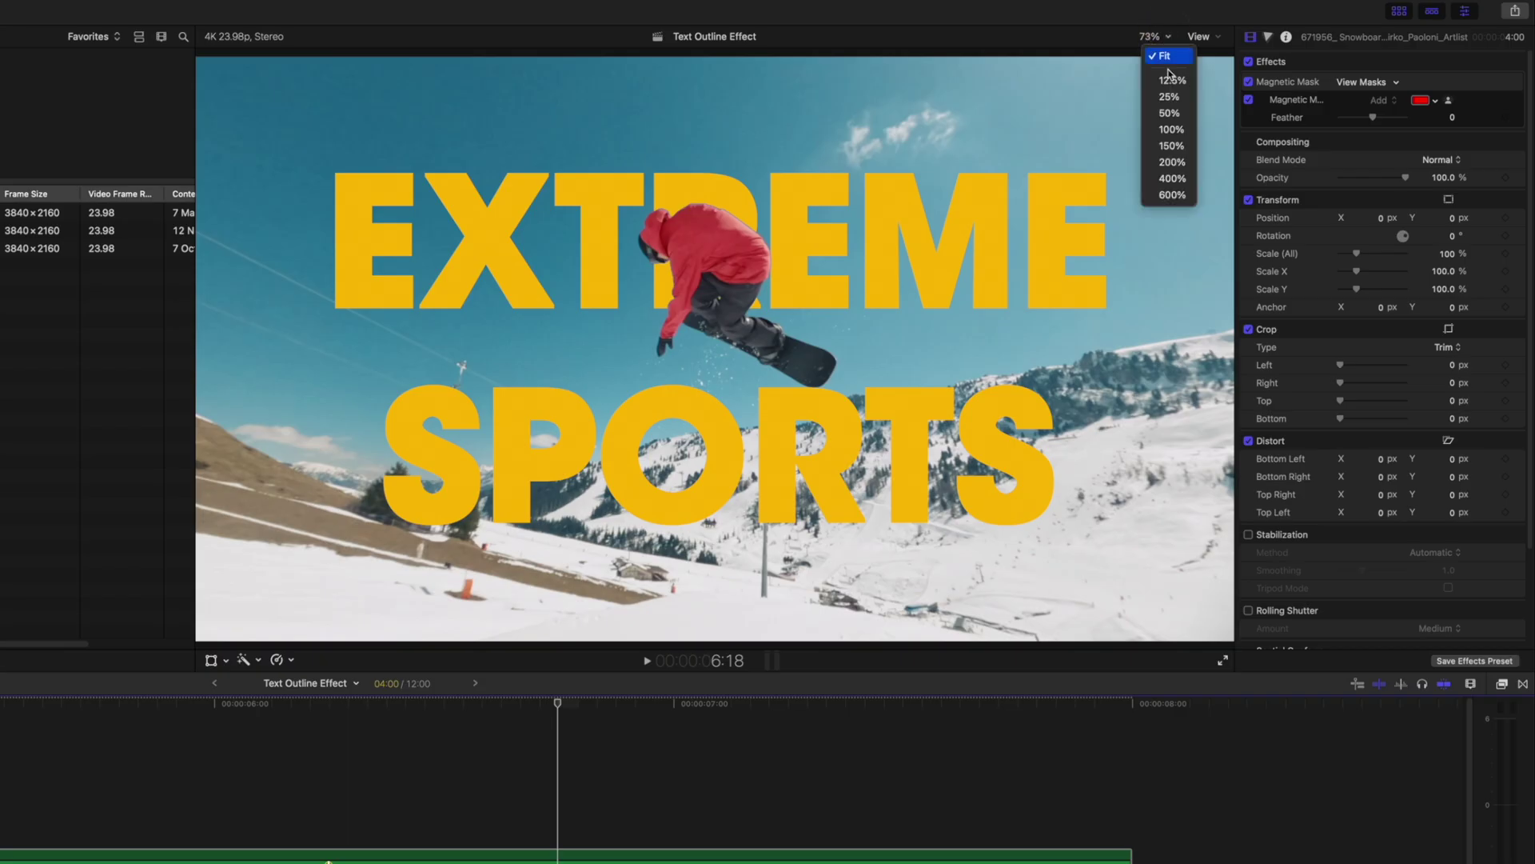
Set the snowboarder mask feather to -72 and move the masked clip down one lane.
{"action": "left_click", "coordinate": [1173, 162]}
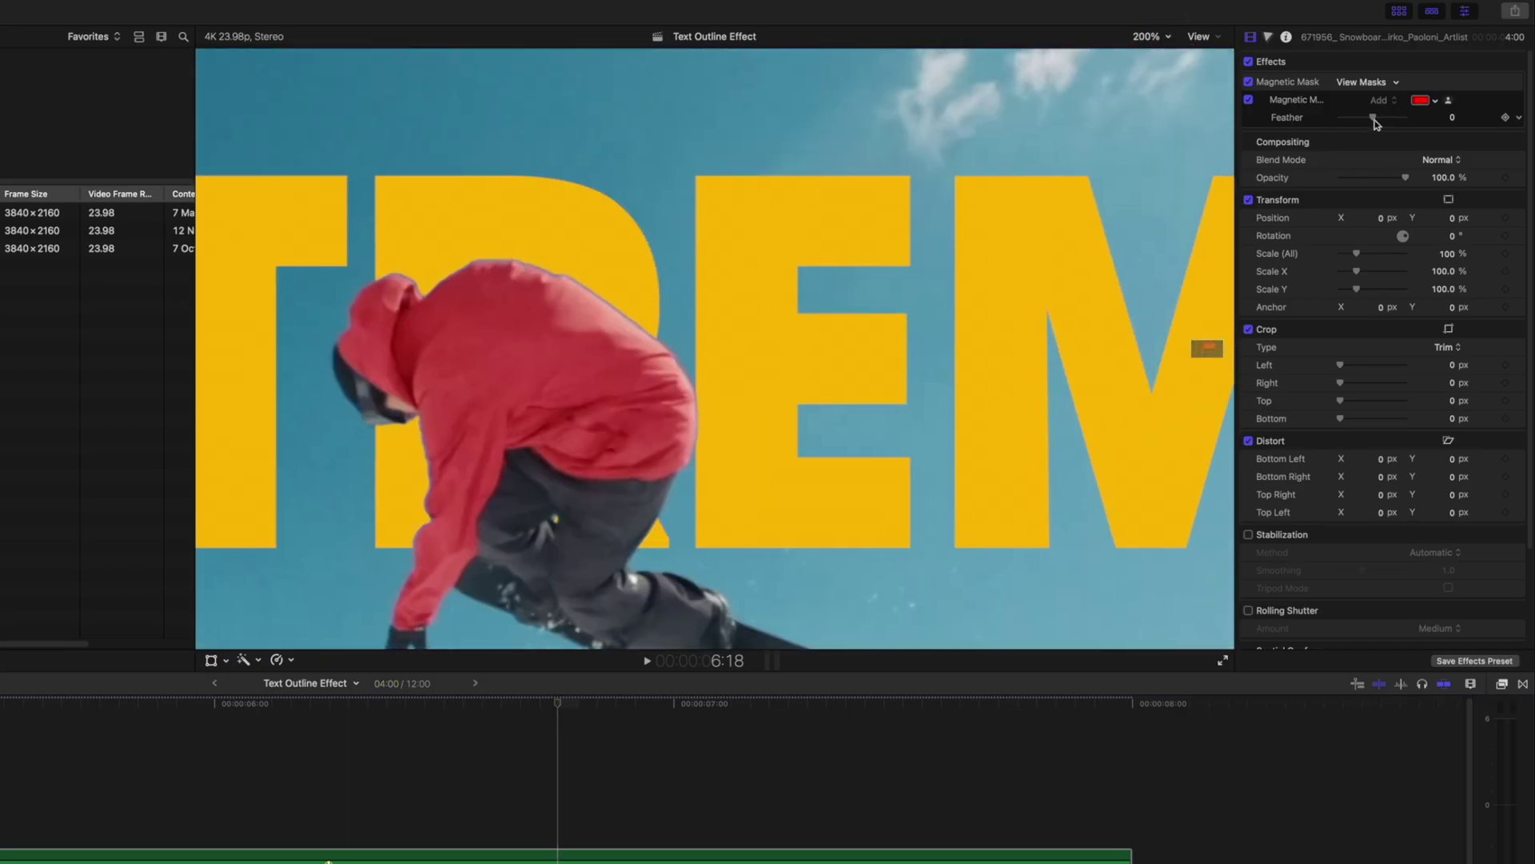
{"action": "left_click_drag", "start_coordinate": [1374, 121], "coordinate": [1325, 120]}
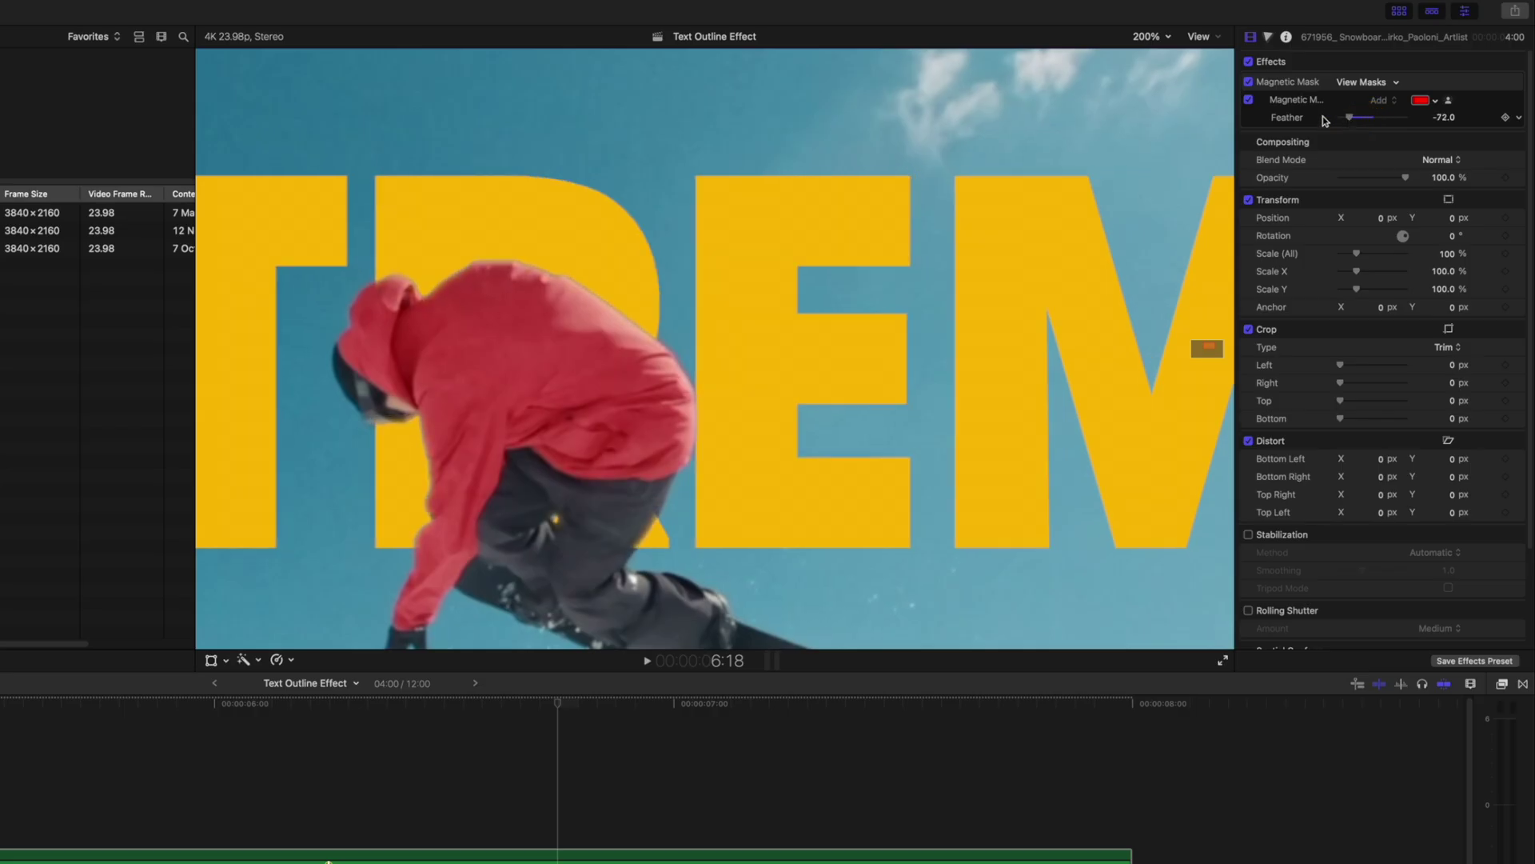
{"action": "left_click", "coordinate": [1155, 56]}
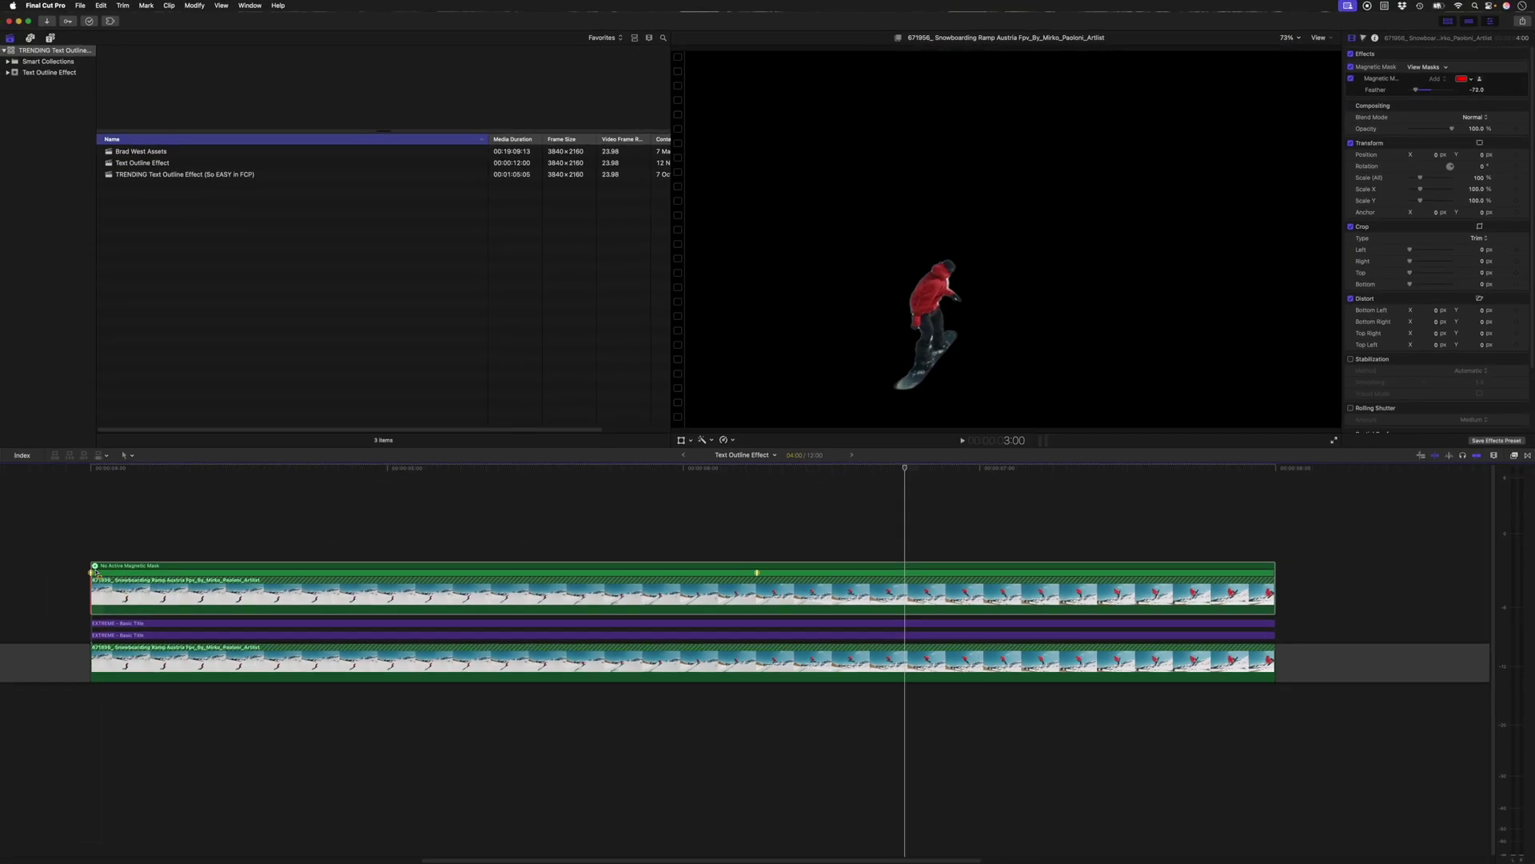
{"action": "left_click", "coordinate": [95, 578]}
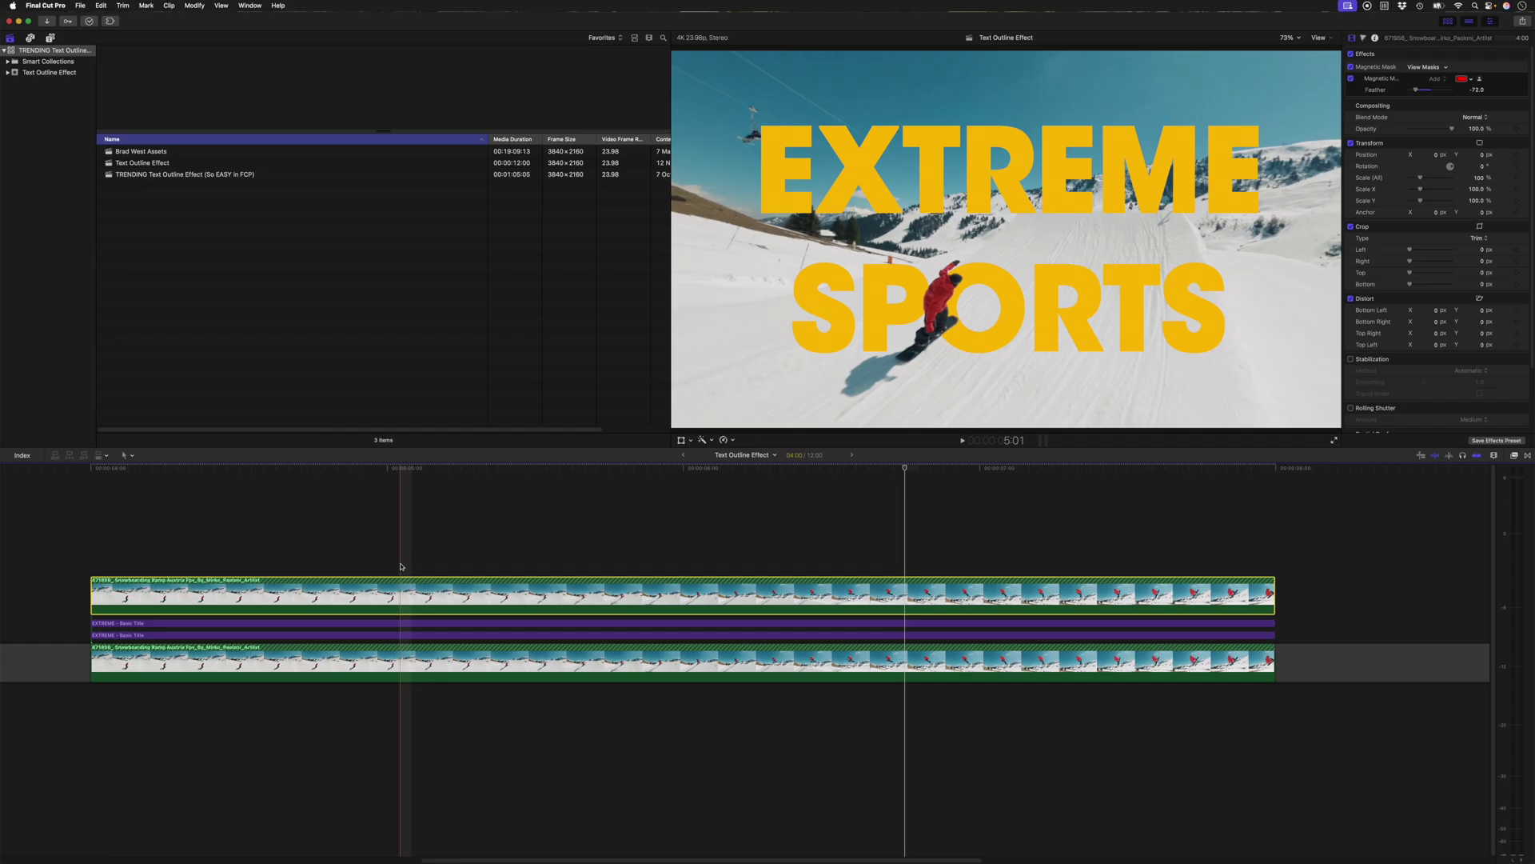
{"action": "key", "text": "alt+Down"}
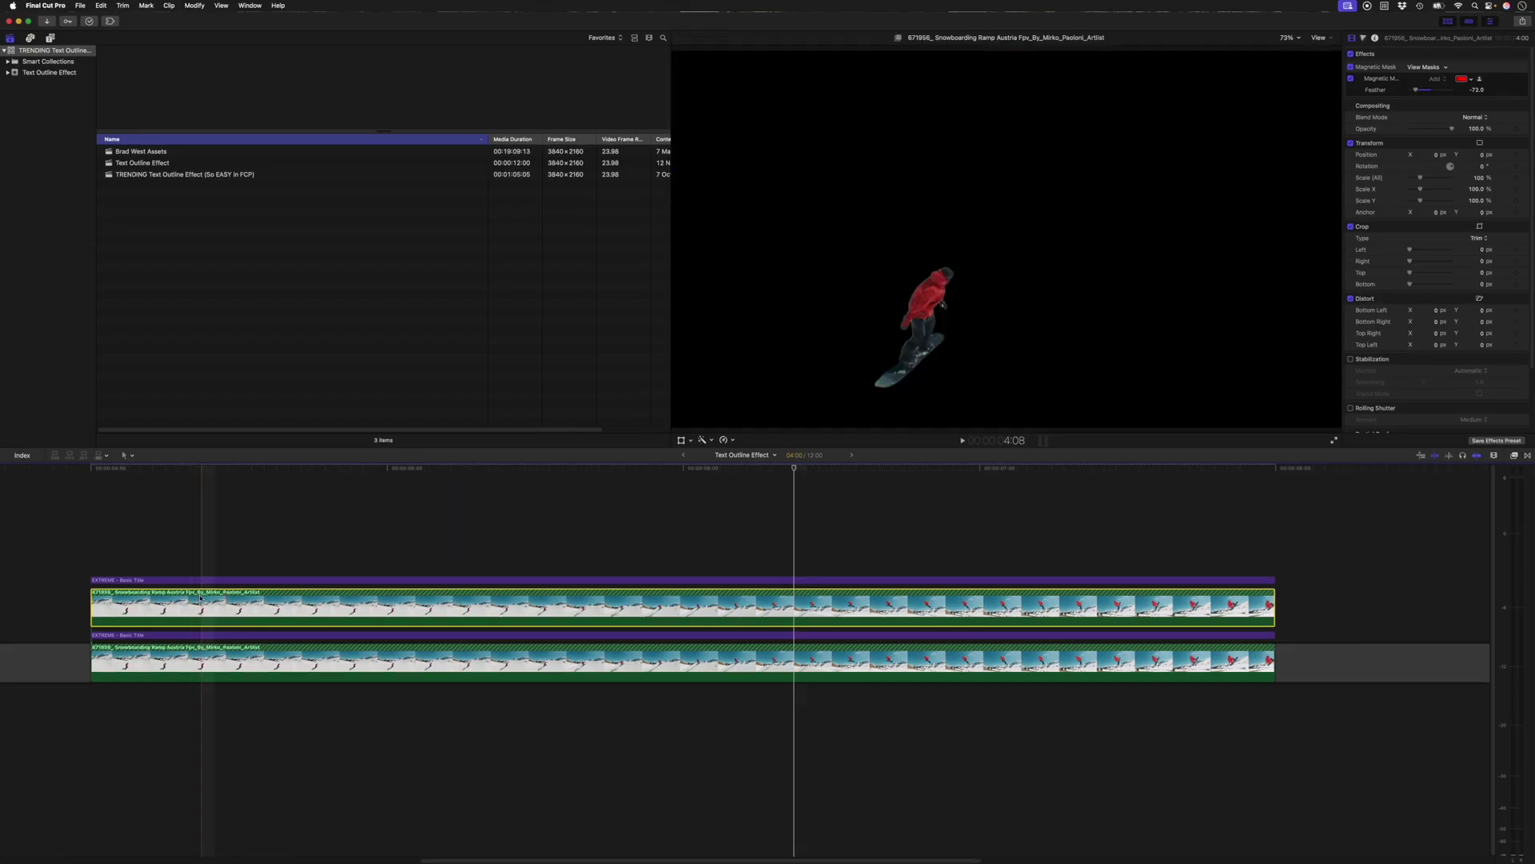
Reduce the upper EXTREME SPORTS title's outline width to 2.0.
{"action": "left_click", "coordinate": [200, 580]}
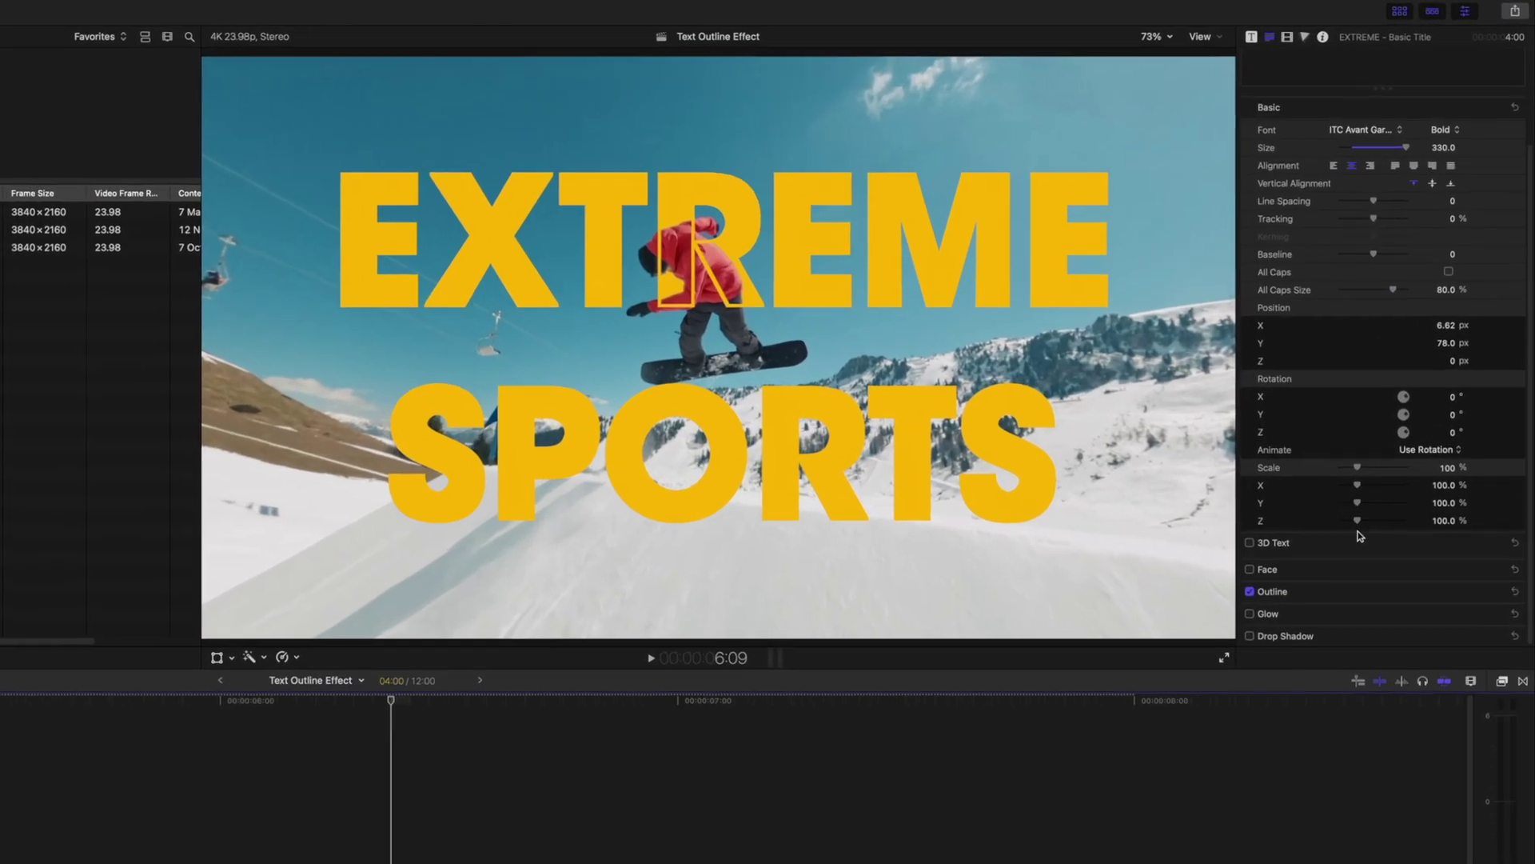
{"action": "left_click", "coordinate": [1492, 591]}
{"action": "scroll", "coordinate": [1455, 591], "scroll_direction": "down", "scroll_amount": 3}
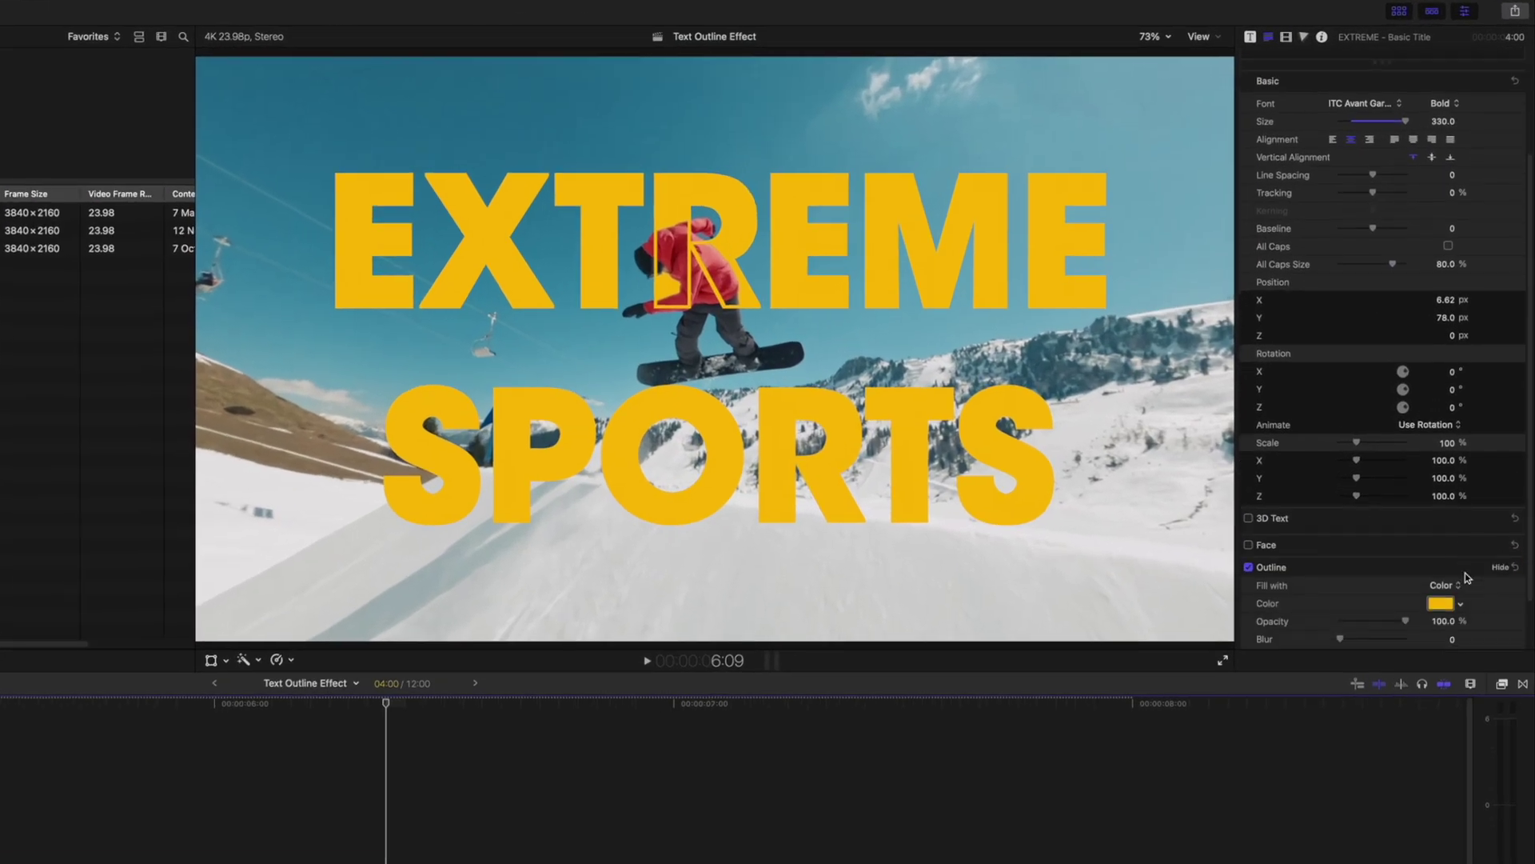
{"action": "left_click", "coordinate": [1451, 602]}
{"action": "type", "text": "2"}
{"action": "key", "text": "Return"}
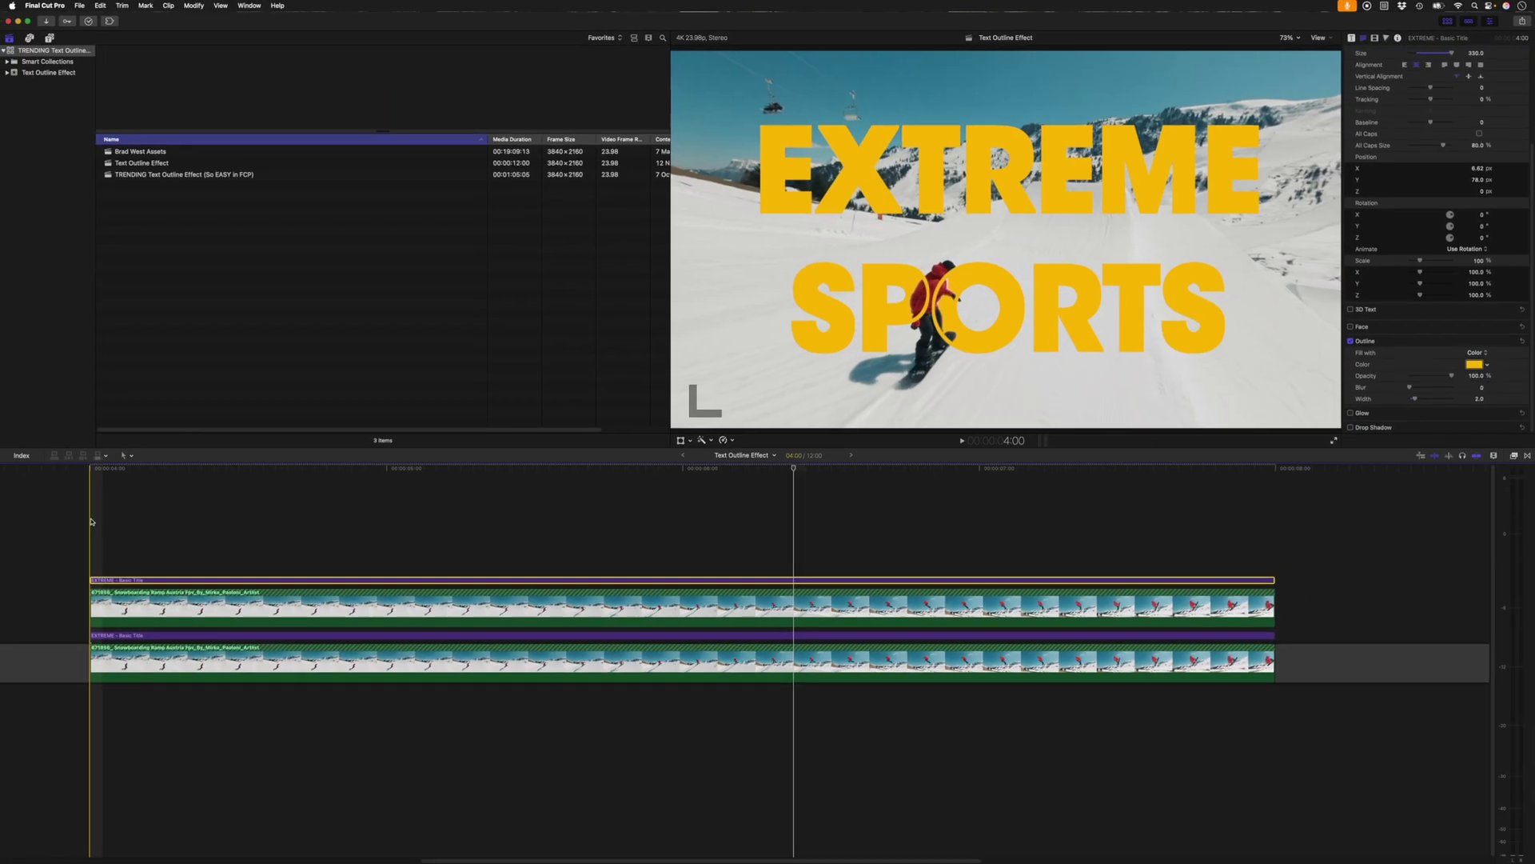
{"action": "scroll", "coordinate": [1489, 278], "scroll_direction": "up", "scroll_amount": 5}
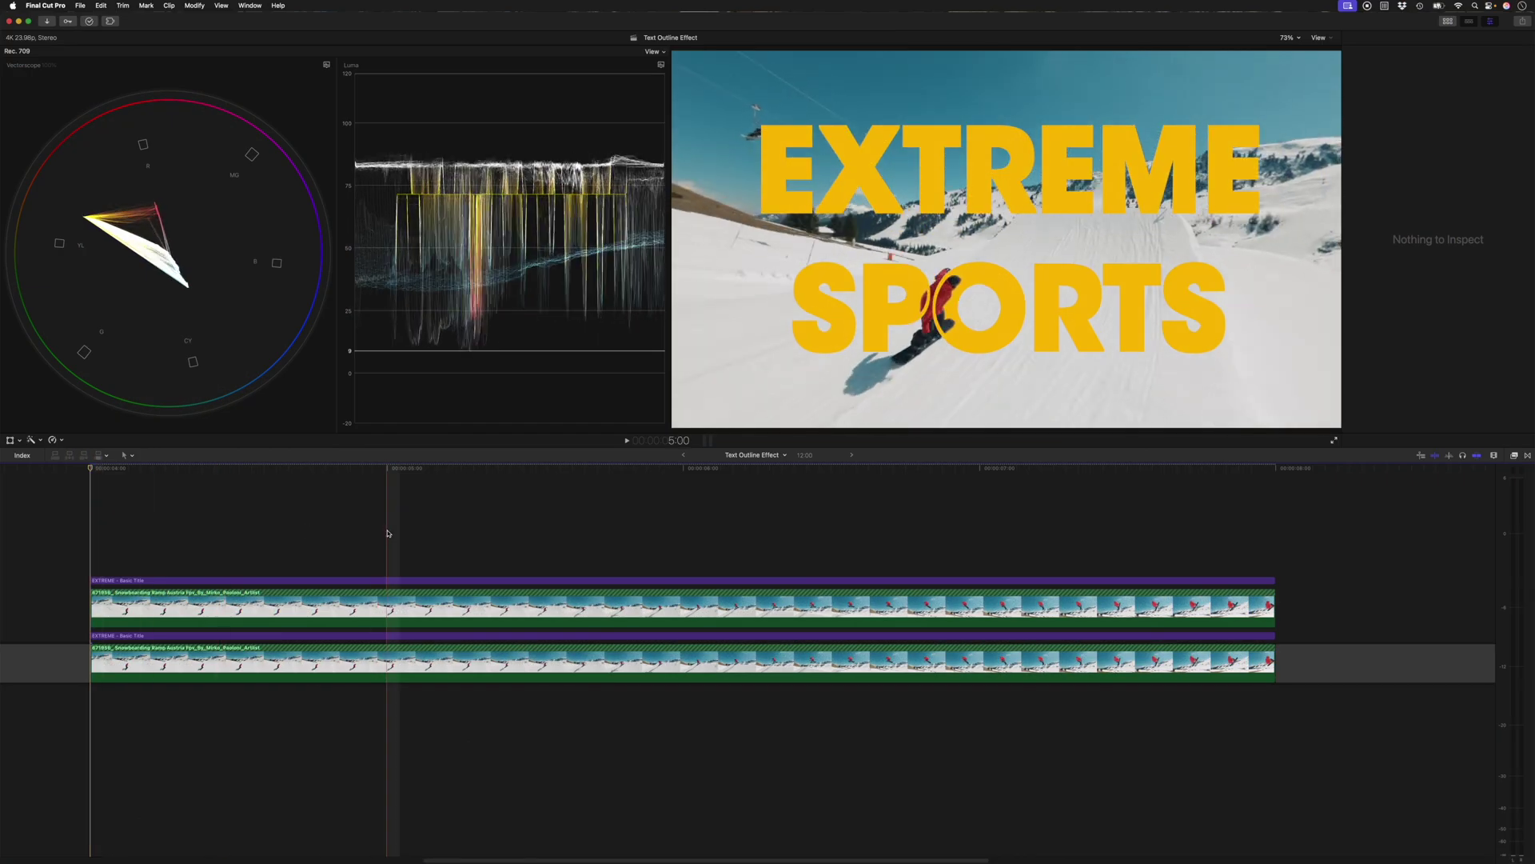
Trim the start of both title clips later, to the same point in the shot.
{"action": "left_click", "coordinate": [304, 527]}
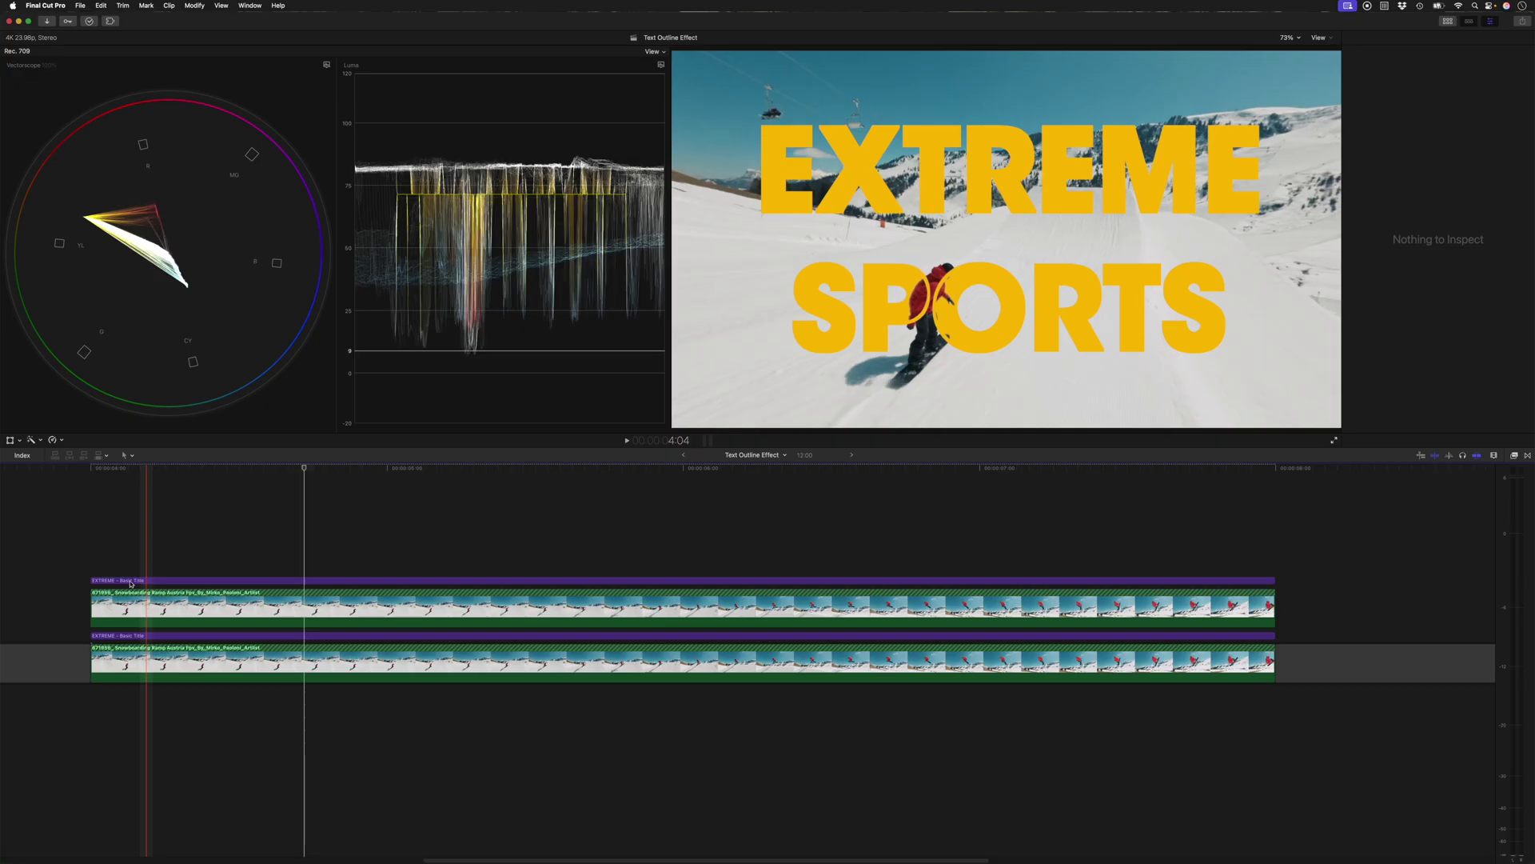
{"action": "left_click", "coordinate": [90, 579]}
{"action": "left_click_drag", "start_coordinate": [90, 579], "coordinate": [304, 579]}
{"action": "left_click_drag", "start_coordinate": [90, 635], "coordinate": [304, 633]}
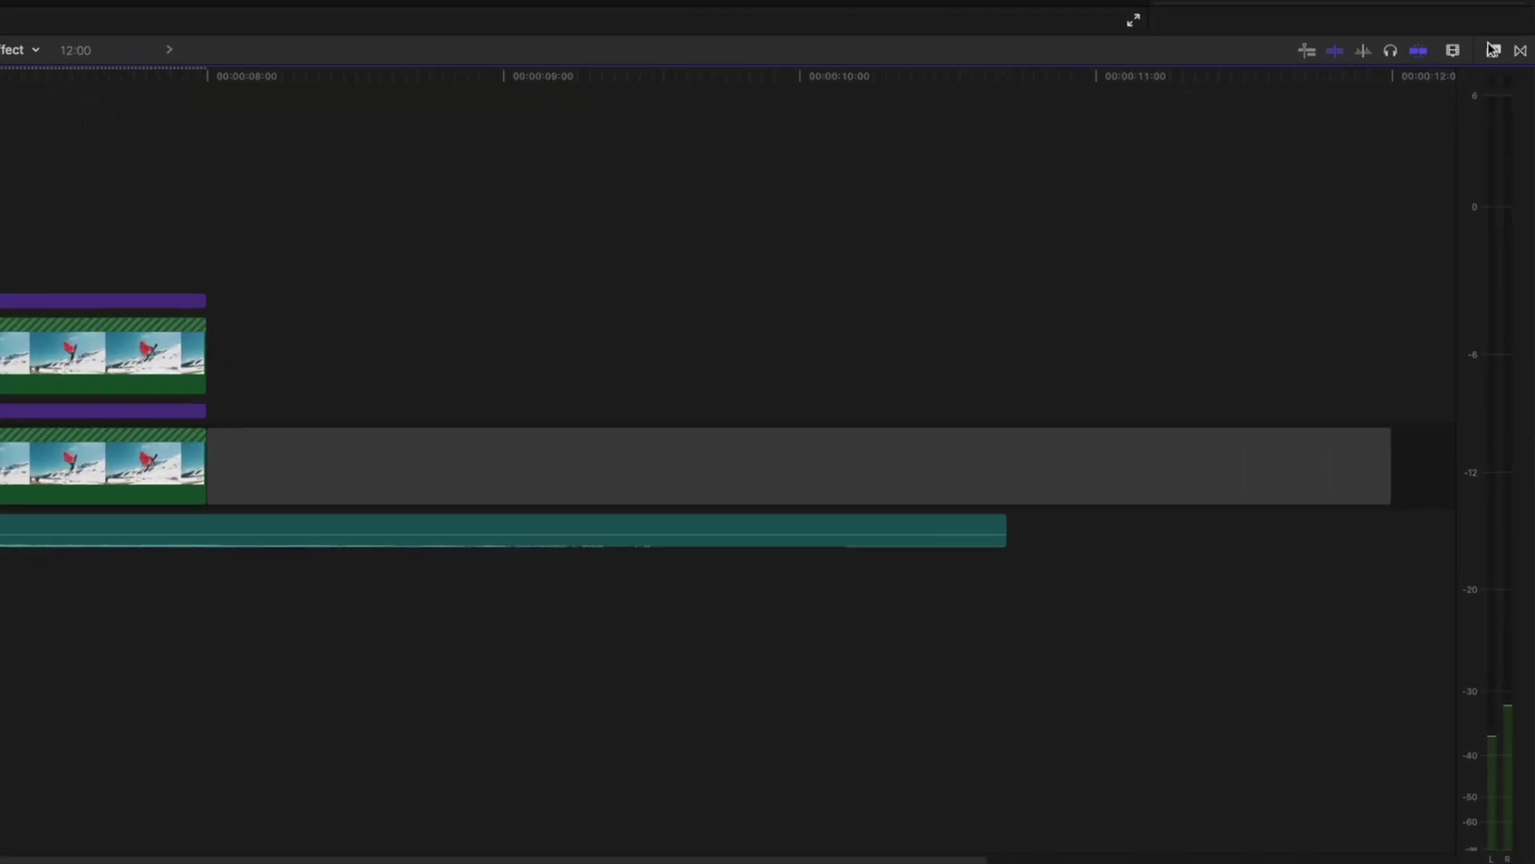
Apply the BW - Glint effect to the lower title and set its Exposure to 1.0.
{"action": "left_click", "coordinate": [1514, 455]}
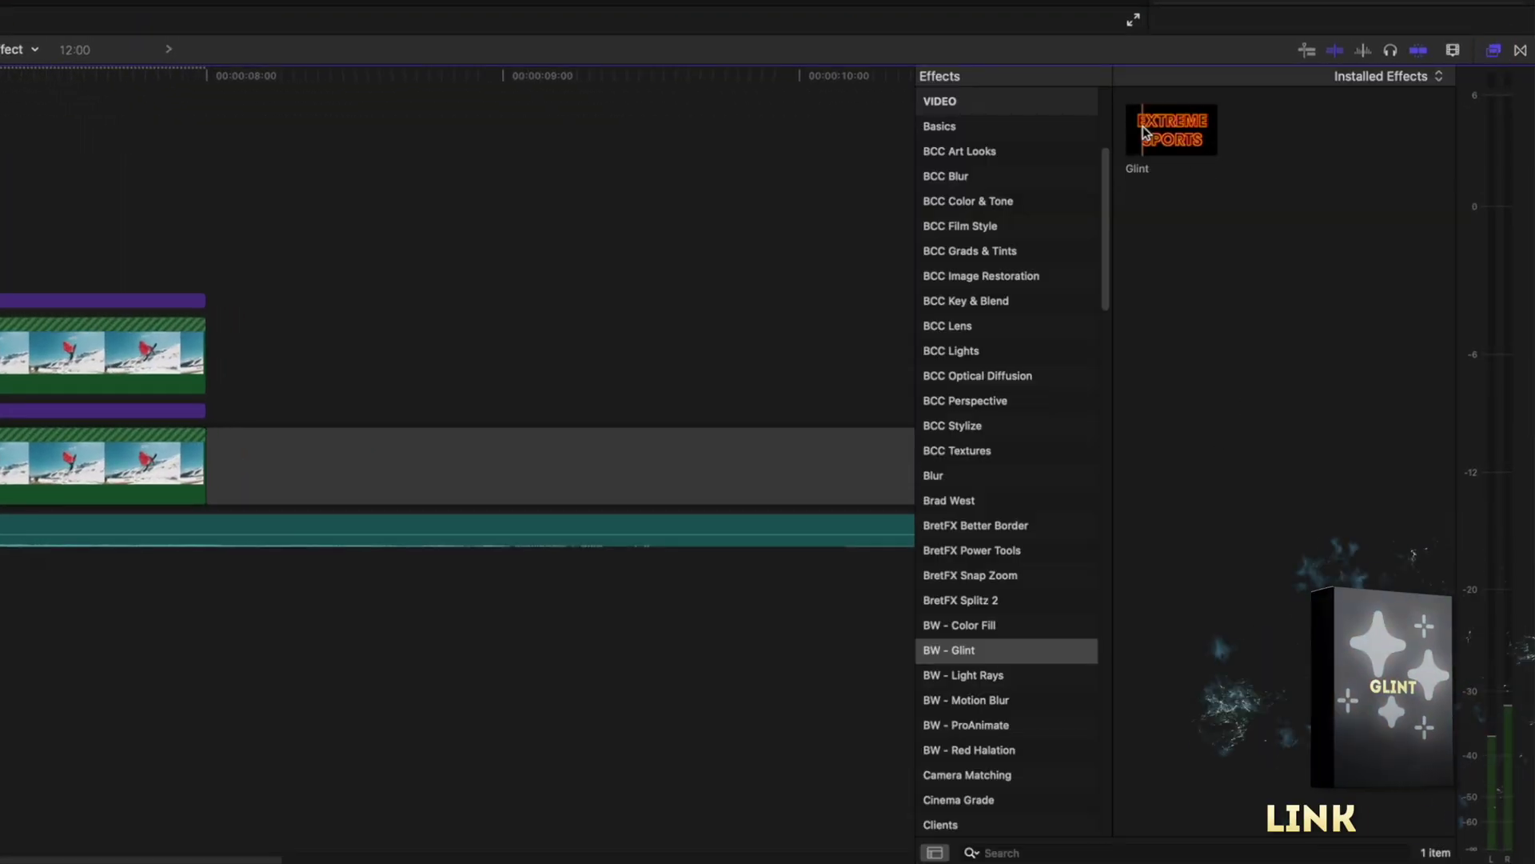
{"action": "left_click_drag", "start_coordinate": [1186, 156], "coordinate": [780, 459]}
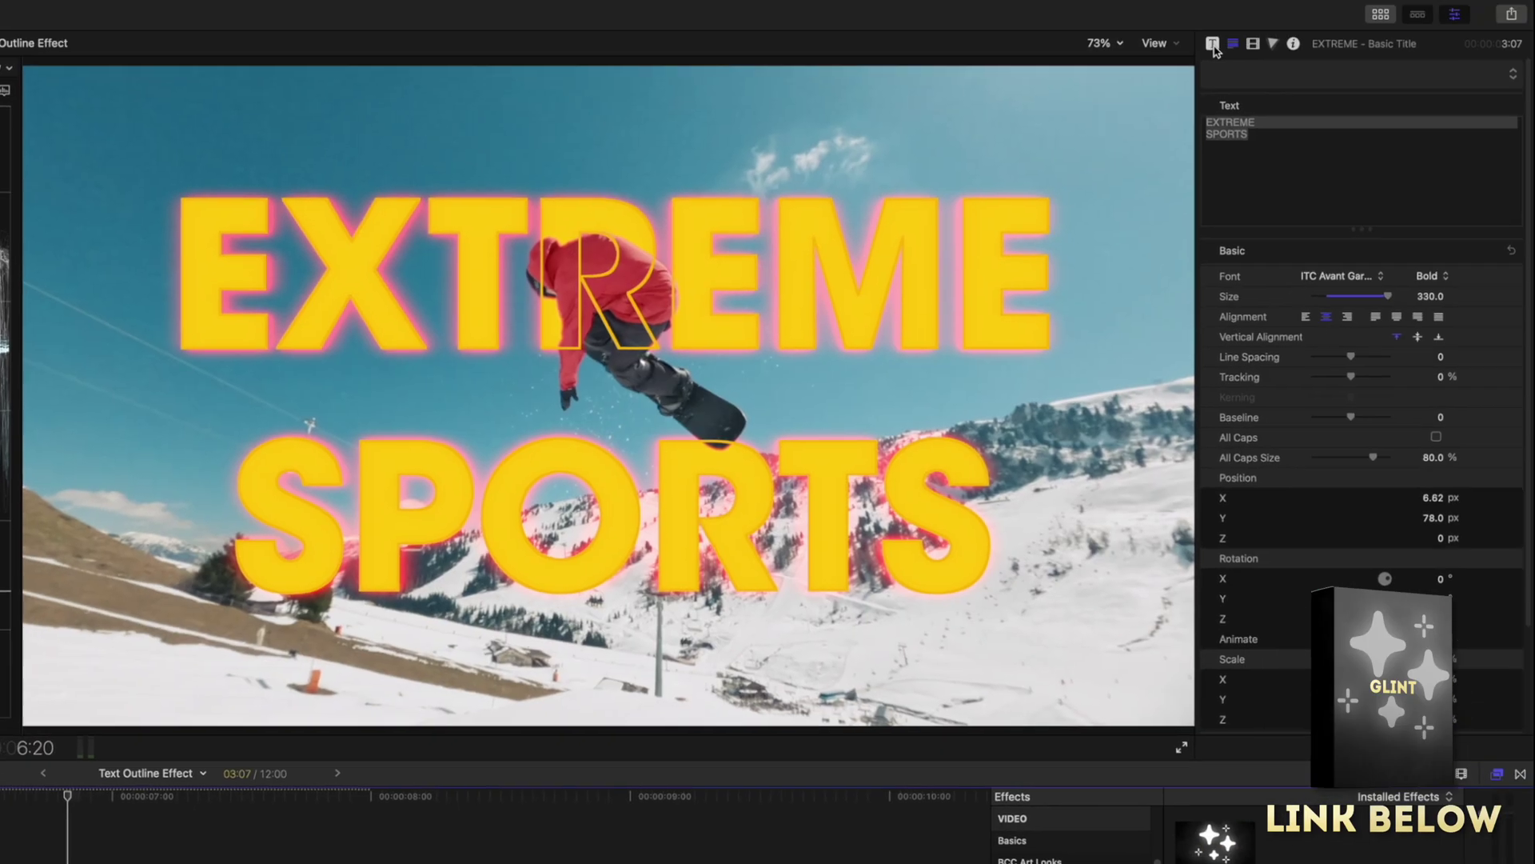
{"action": "left_click", "coordinate": [1213, 43]}
{"action": "left_click", "coordinate": [1253, 43]}
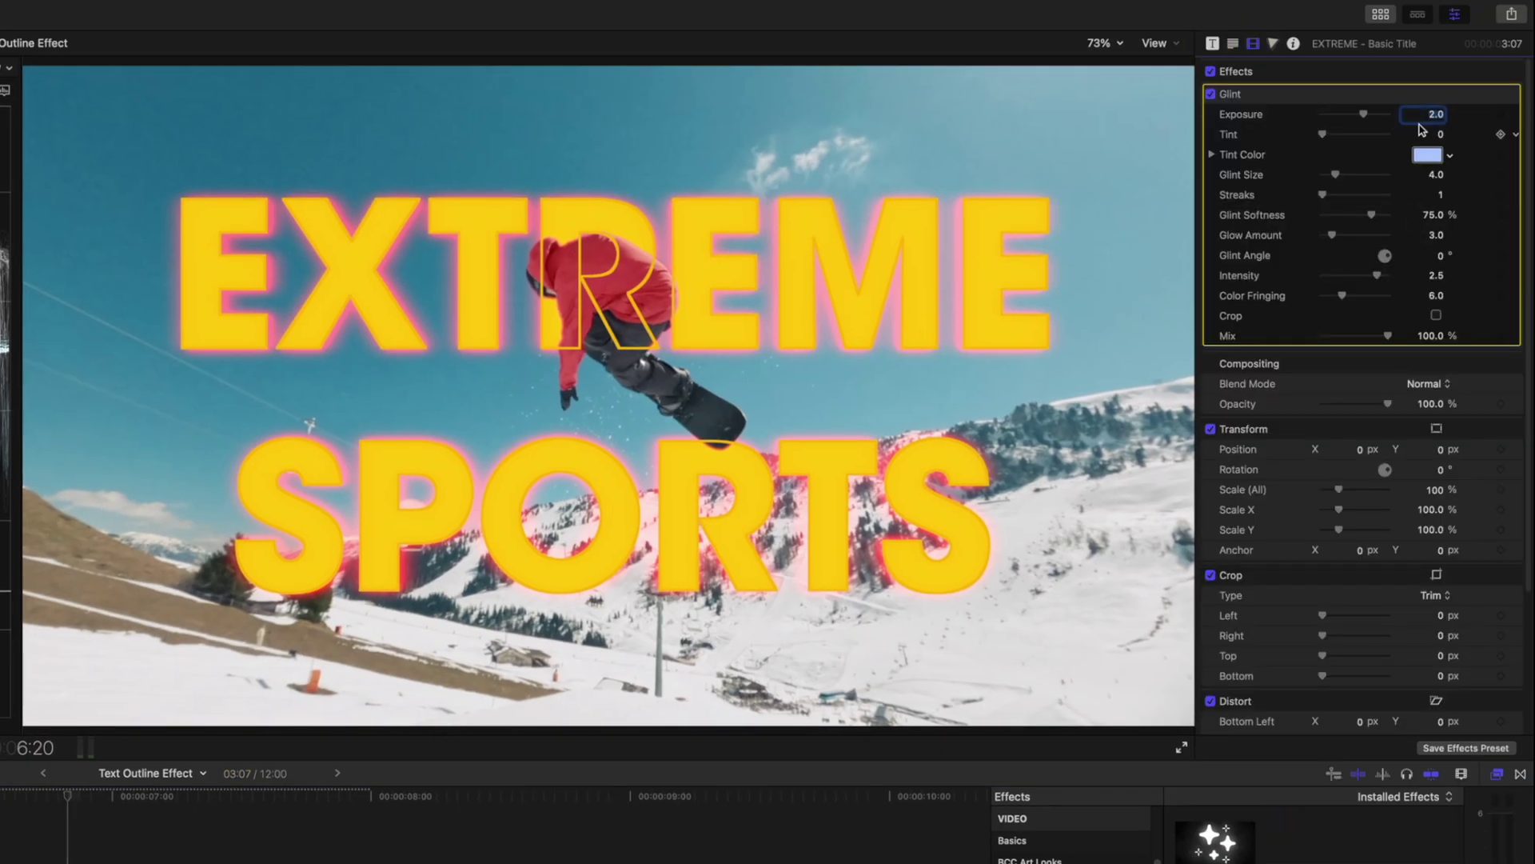
{"action": "type", "text": "1"}
{"action": "key", "text": "Return"}
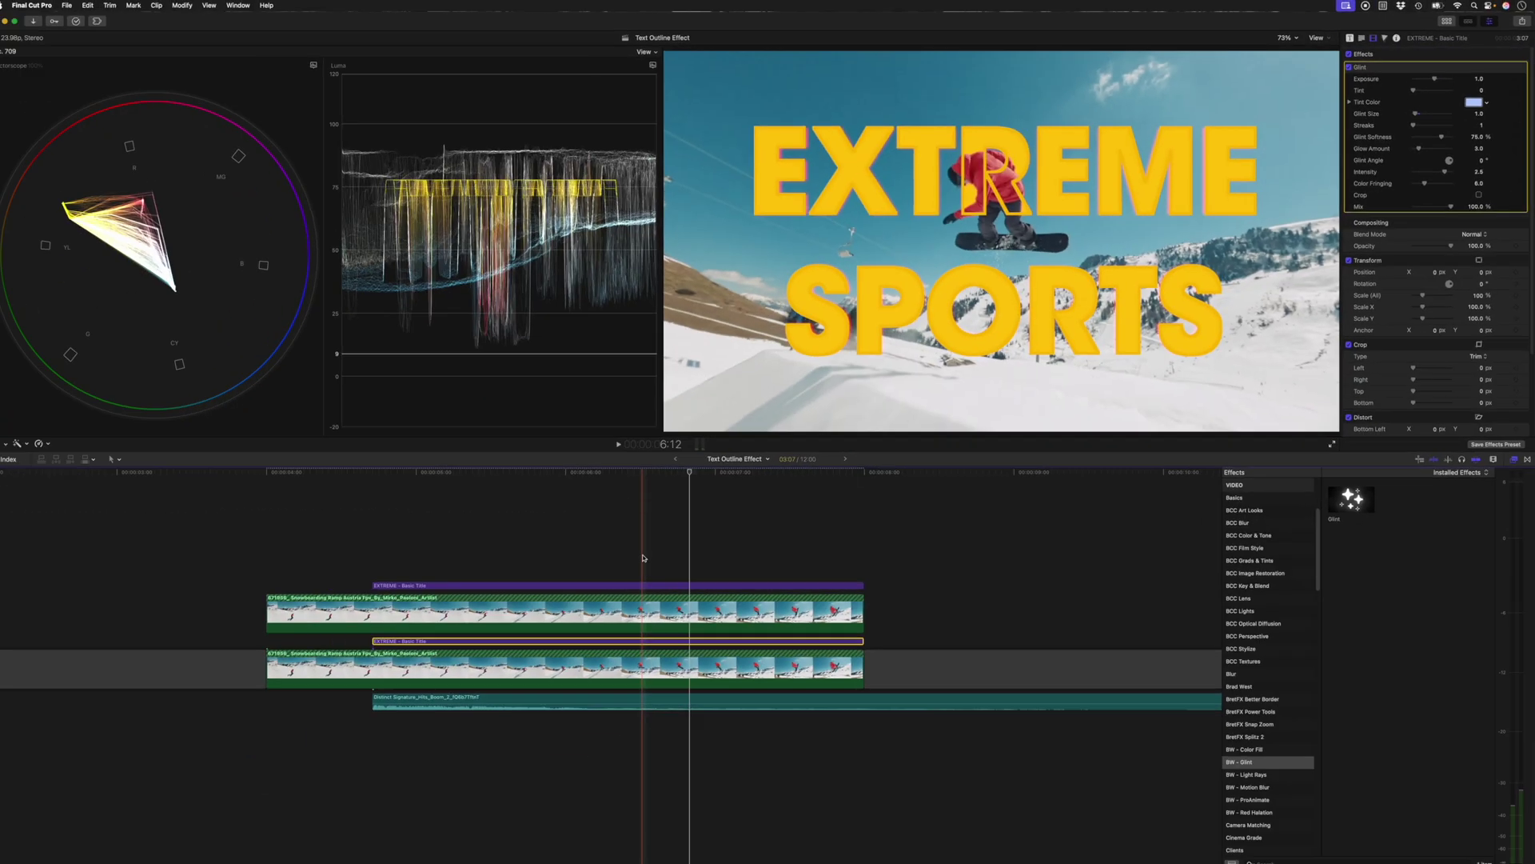
Copy the lower title's attributes and paste only Glint onto the upper outline title.
{"action": "key", "text": "super+c"}
{"action": "left_click", "coordinate": [651, 577]}
{"action": "key", "text": "super+shift+v"}
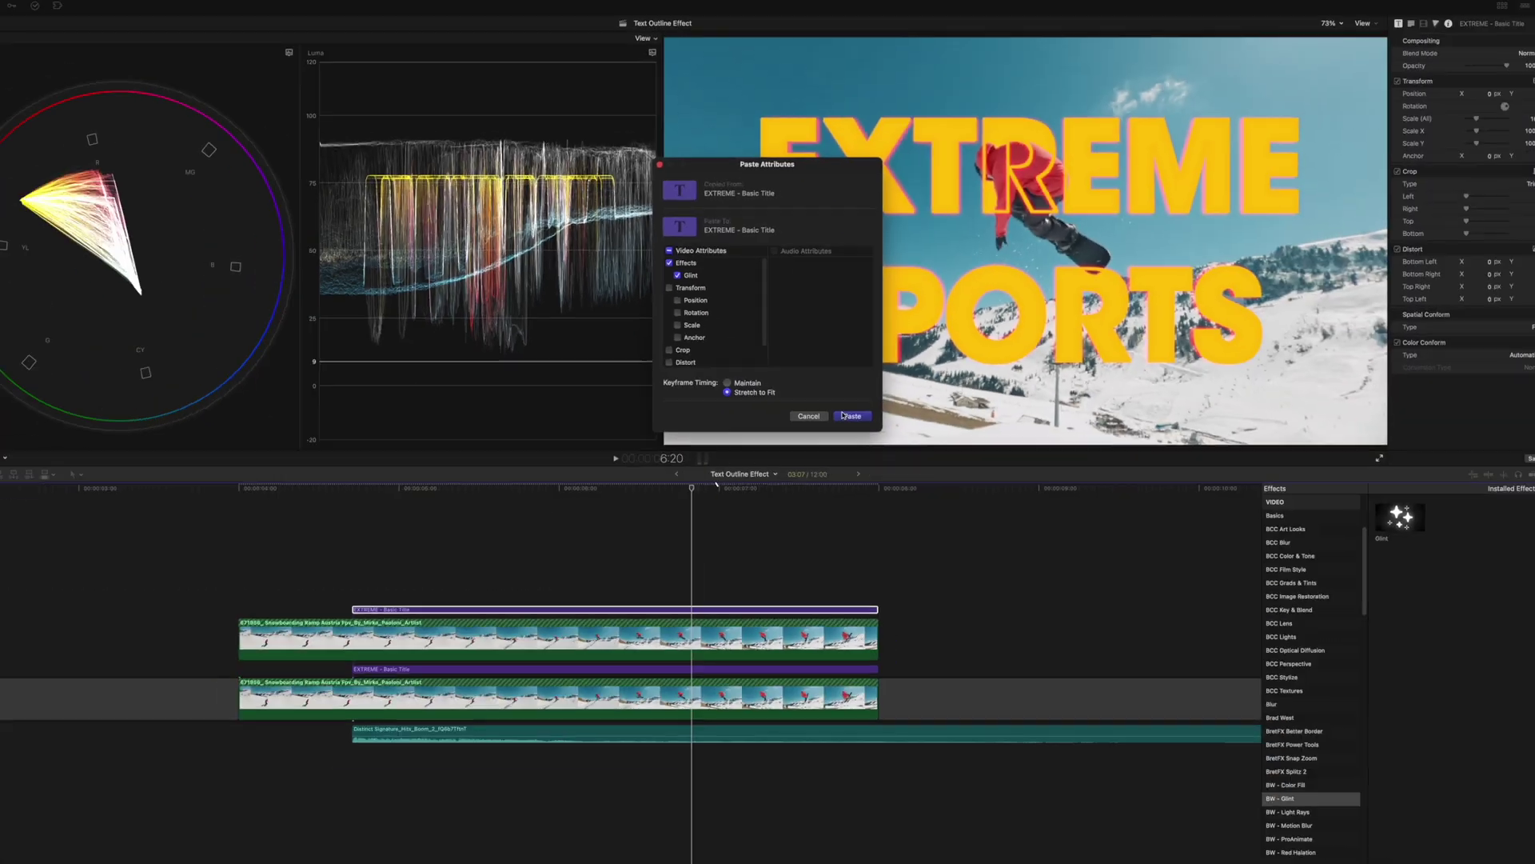
{"action": "left_click", "coordinate": [963, 676]}
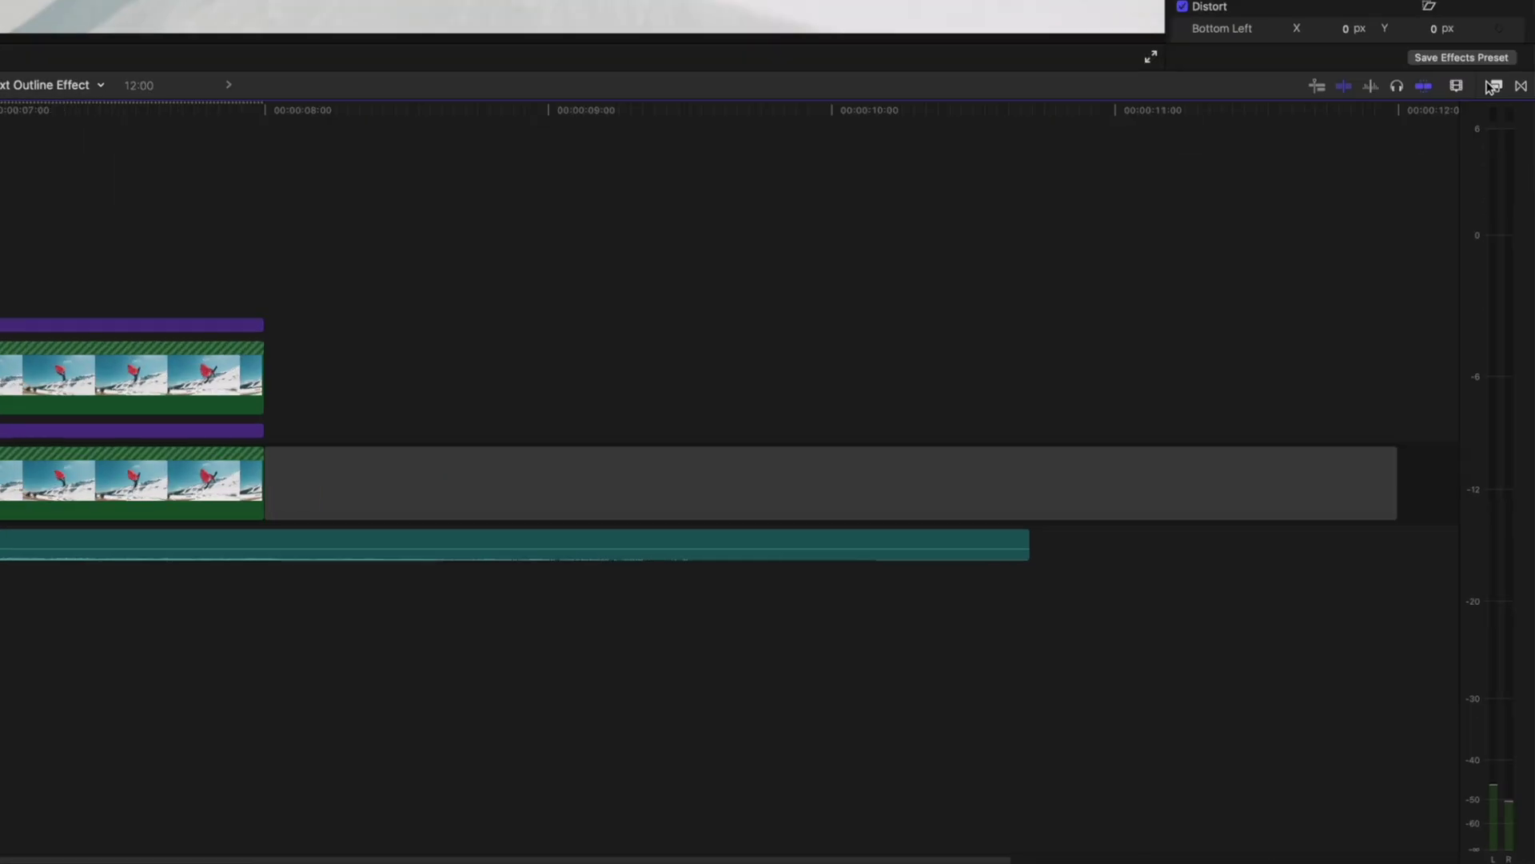
Apply Wiggle Position (Restless) from BW - ProAnimate to the upper outline title.
{"action": "left_click", "coordinate": [1514, 455]}
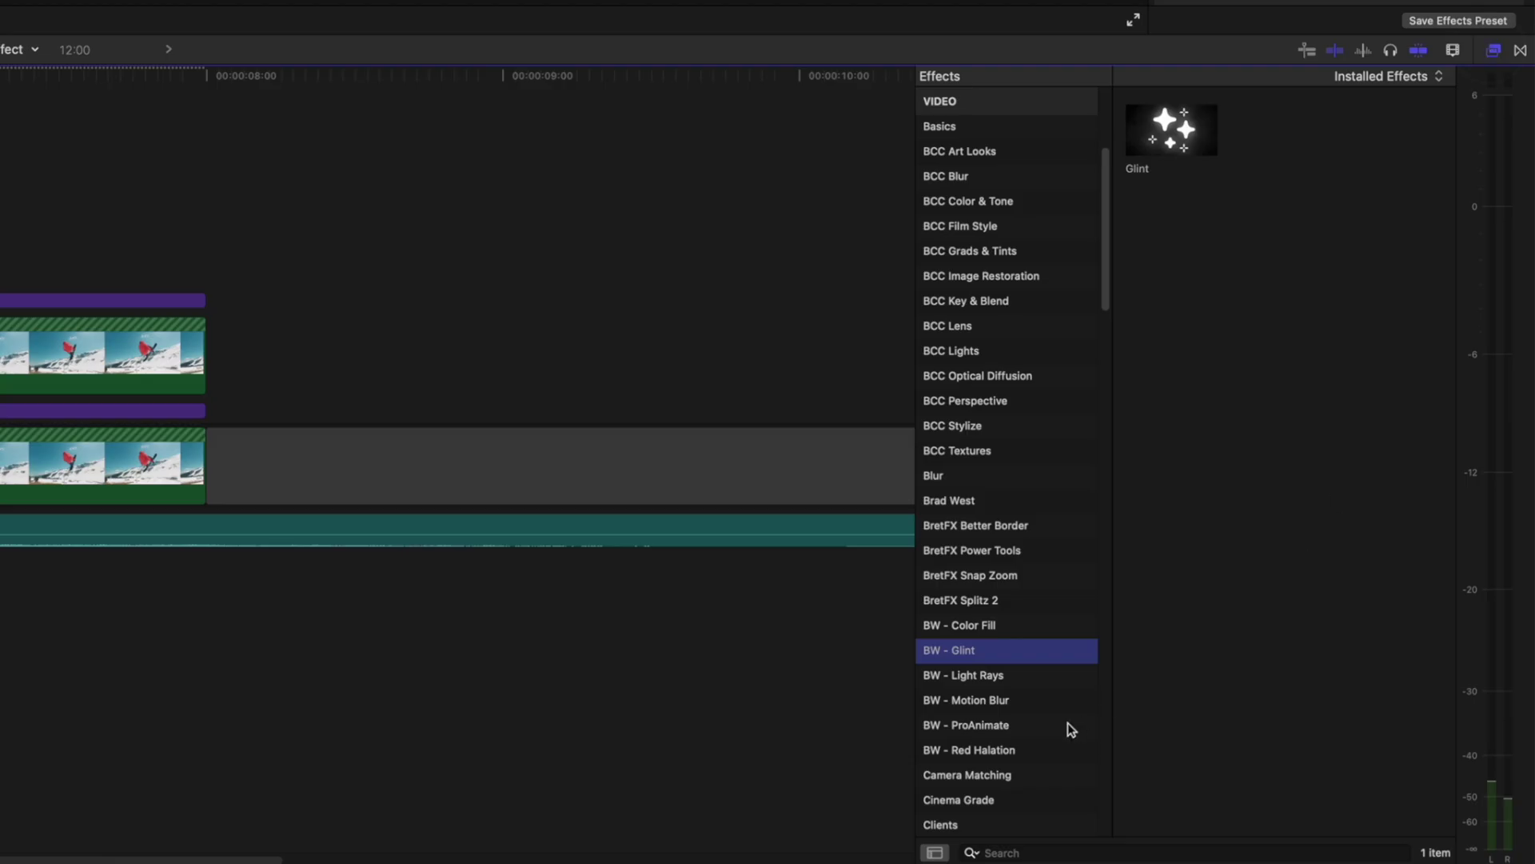
{"action": "scroll", "coordinate": [1250, 468], "scroll_direction": "down", "scroll_amount": 7}
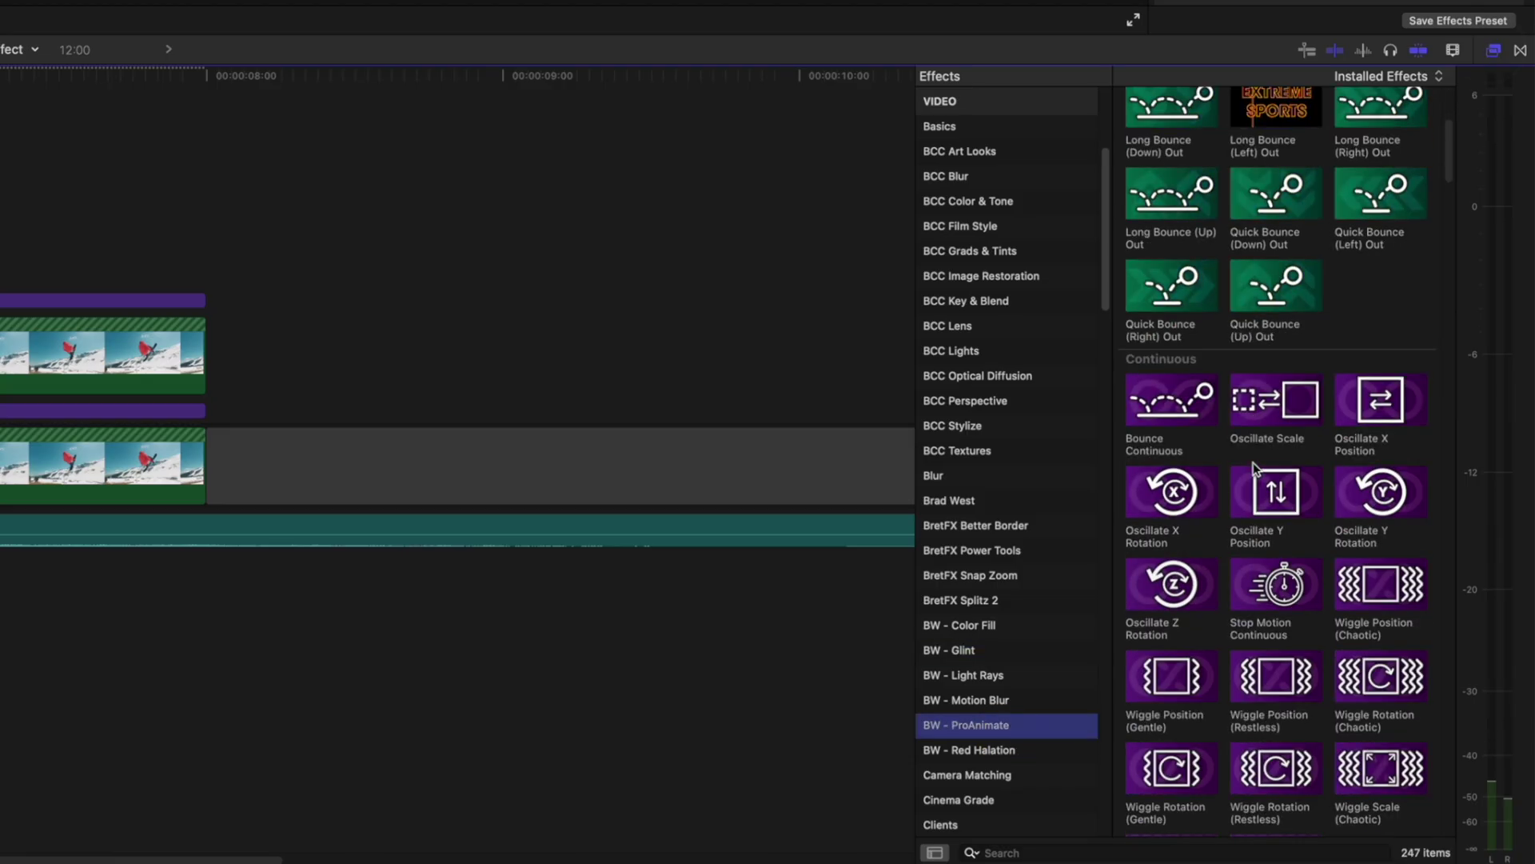
{"action": "left_click_drag", "start_coordinate": [1289, 501], "coordinate": [264, 443]}
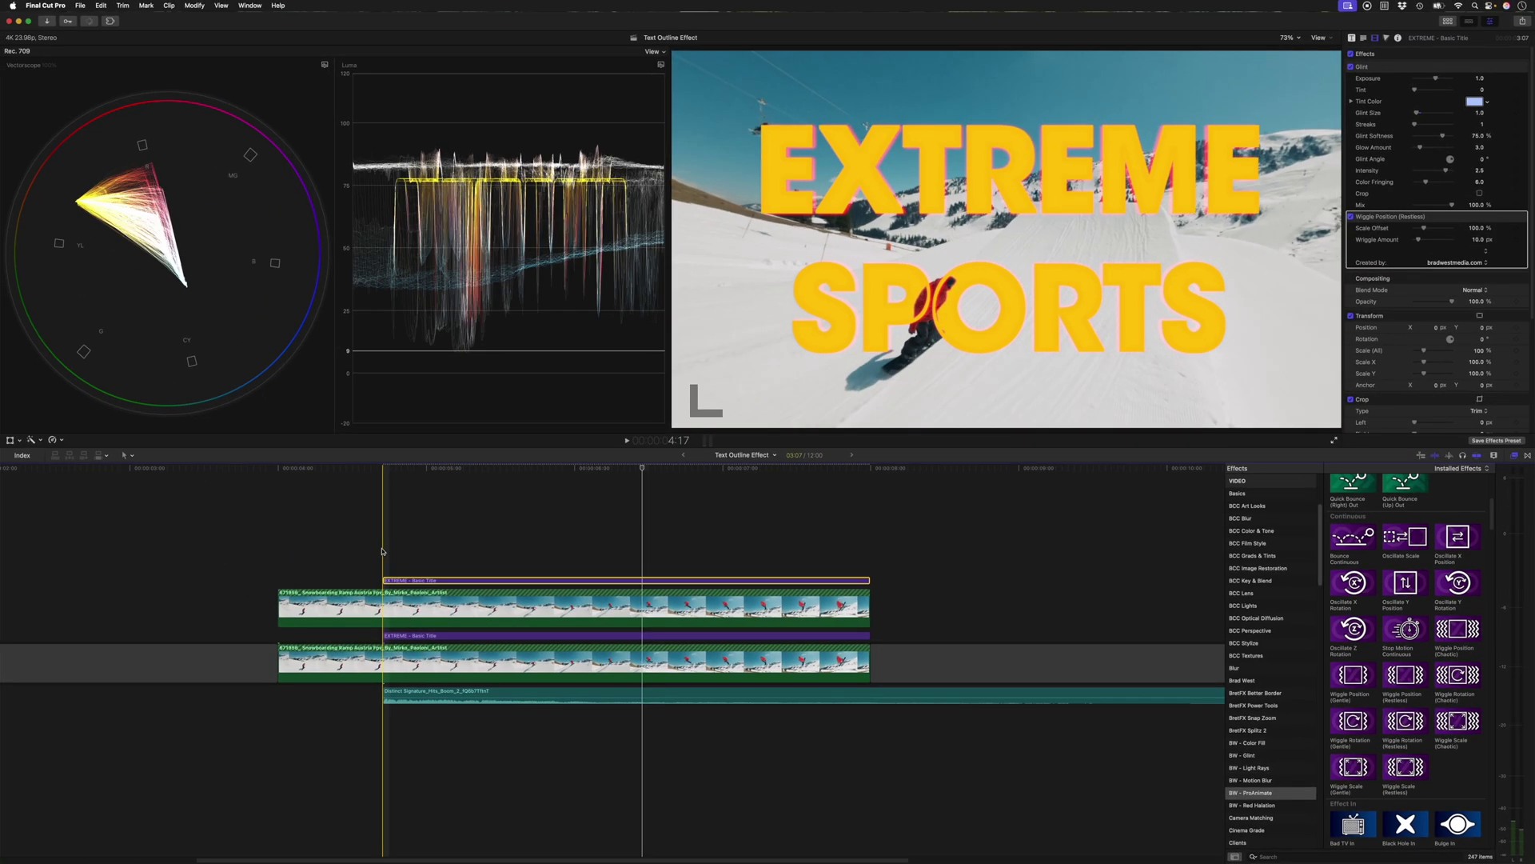
Select the lower EXTREME SPORTS title clip in the timeline to receive the Restless wiggle.
{"action": "left_click", "coordinate": [396, 634]}
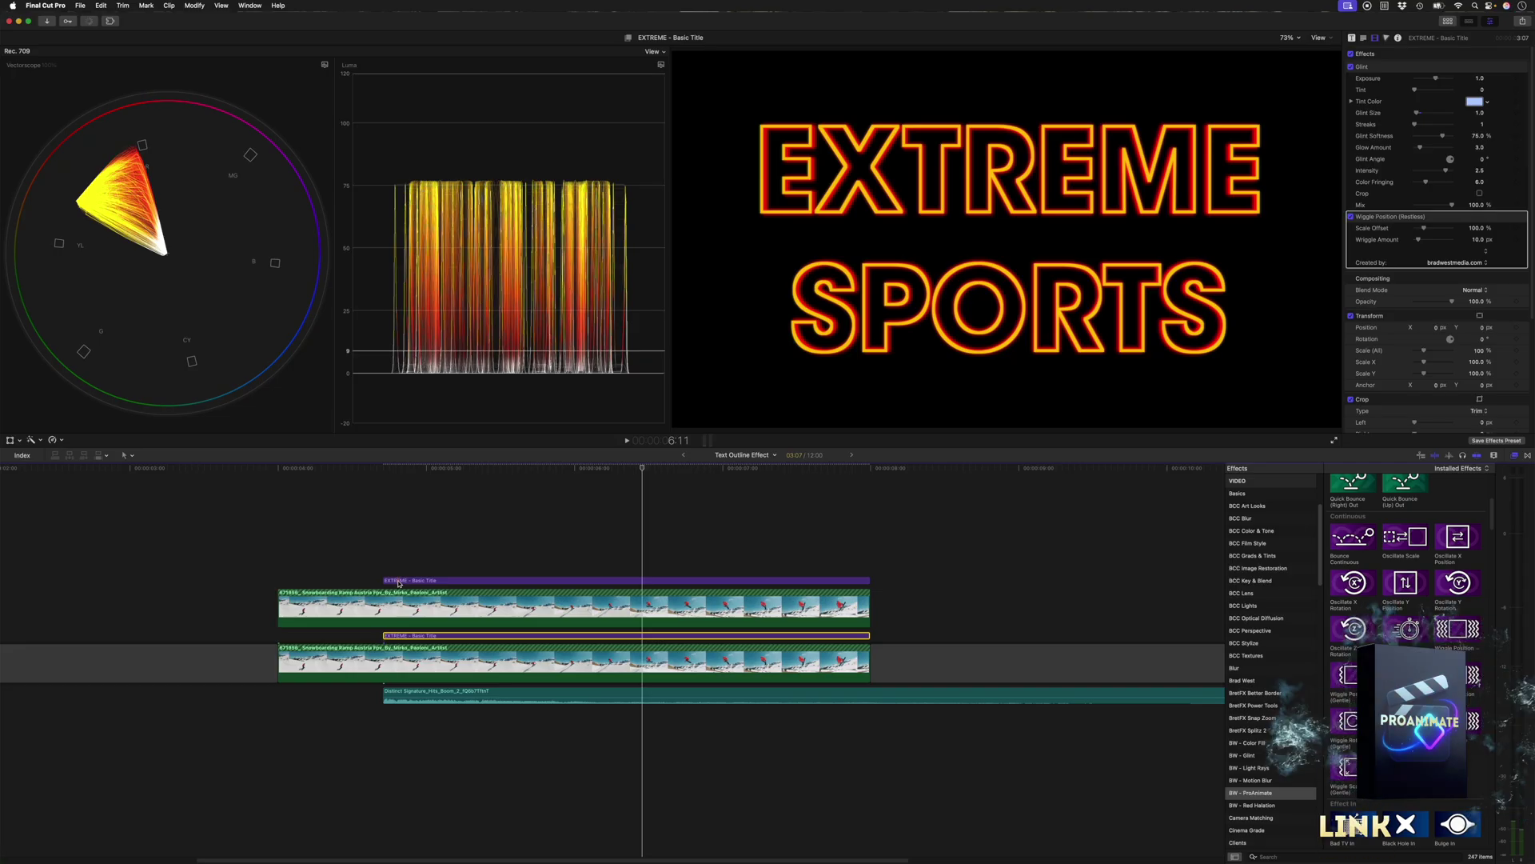